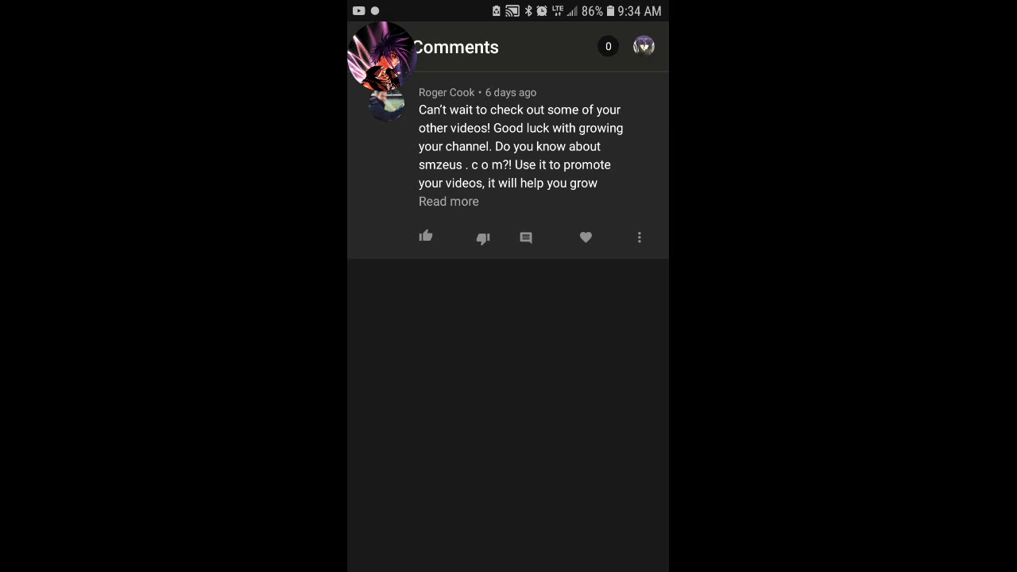
# Leave YouTube's spam-comment screen for the Android home screen.
pyautogui.press('super')
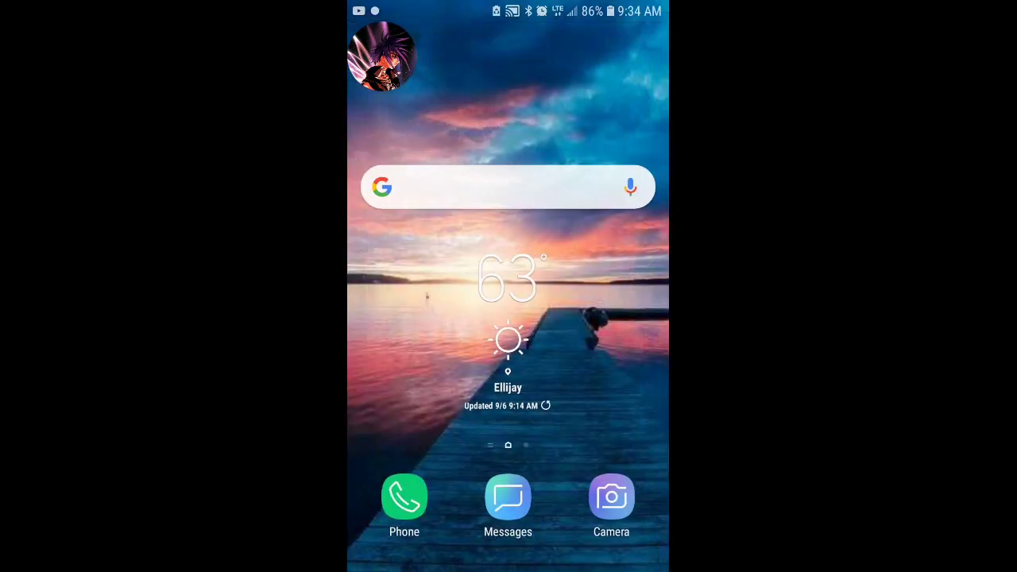
# Launch Facebook from the first page of the app drawer.
pyautogui.moveTo(508, 476); pyautogui.dragTo(508, 238)
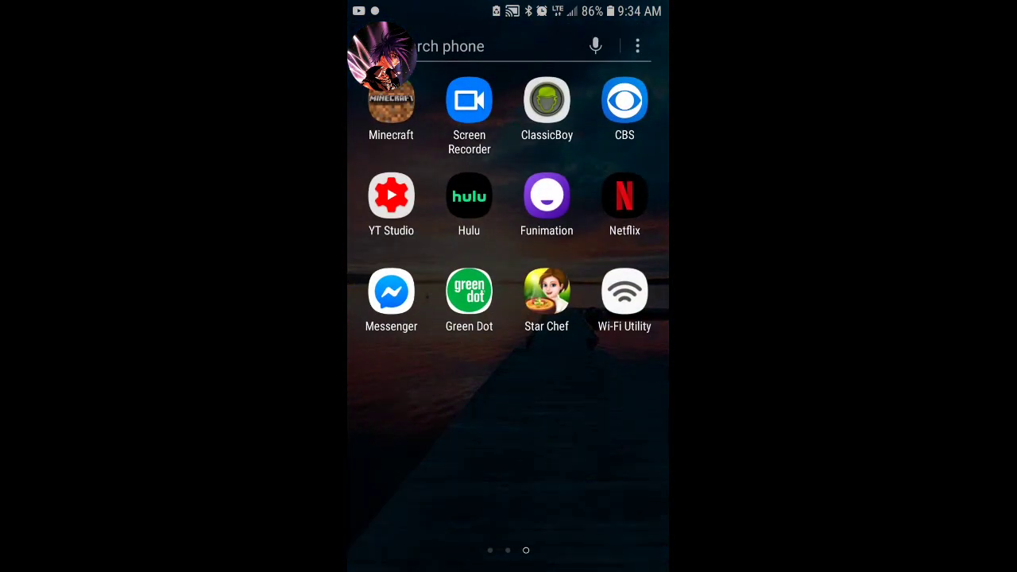
pyautogui.moveTo(413, 358); pyautogui.dragTo(619, 358)
pyautogui.moveTo(381, 389); pyautogui.dragTo(560, 389)
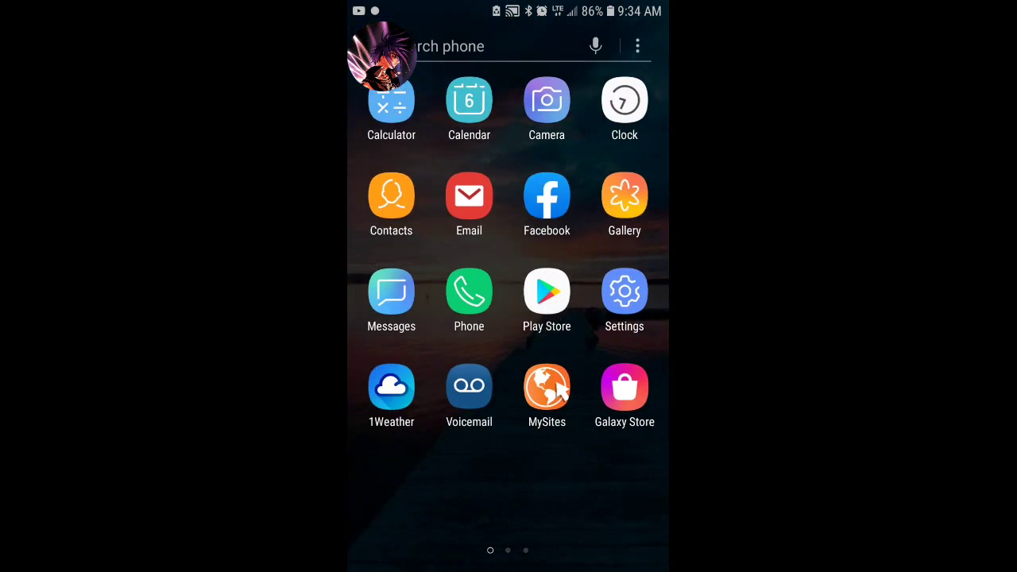
pyautogui.click(547, 195)
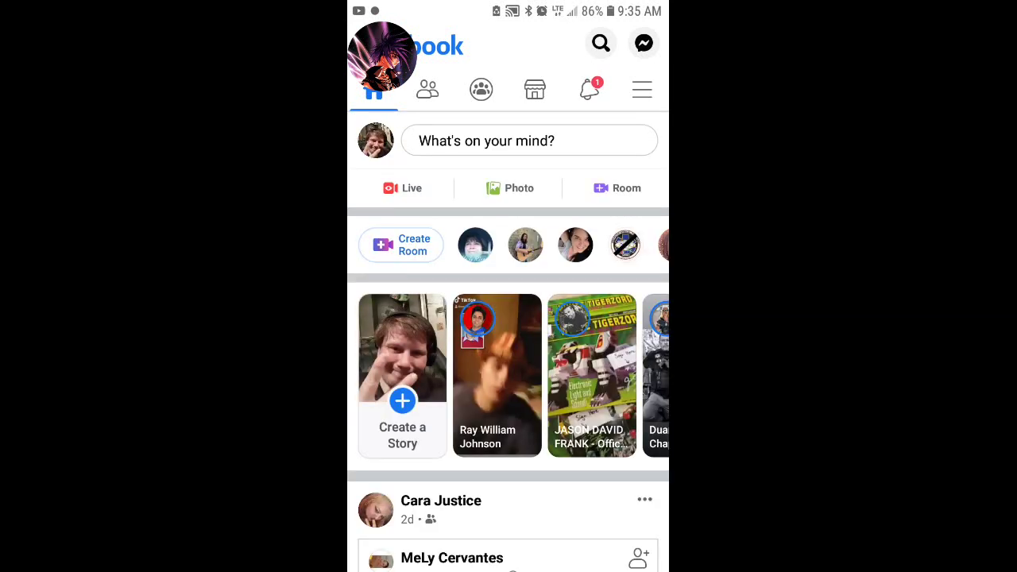
# Check Facebook notifications, then bring up the main menu from the news feed.
pyautogui.click(588, 89)
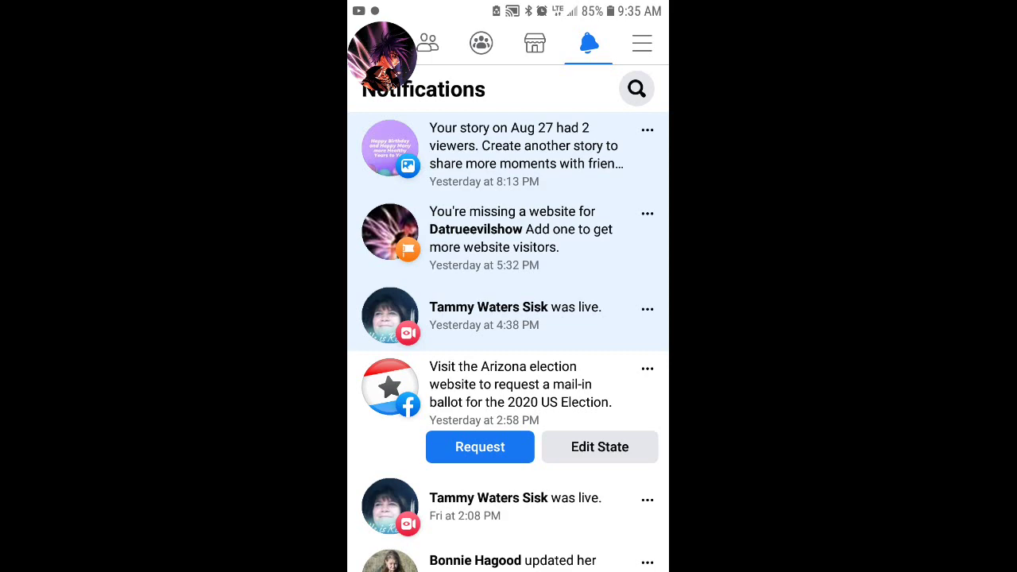
pyautogui.click(373, 44)
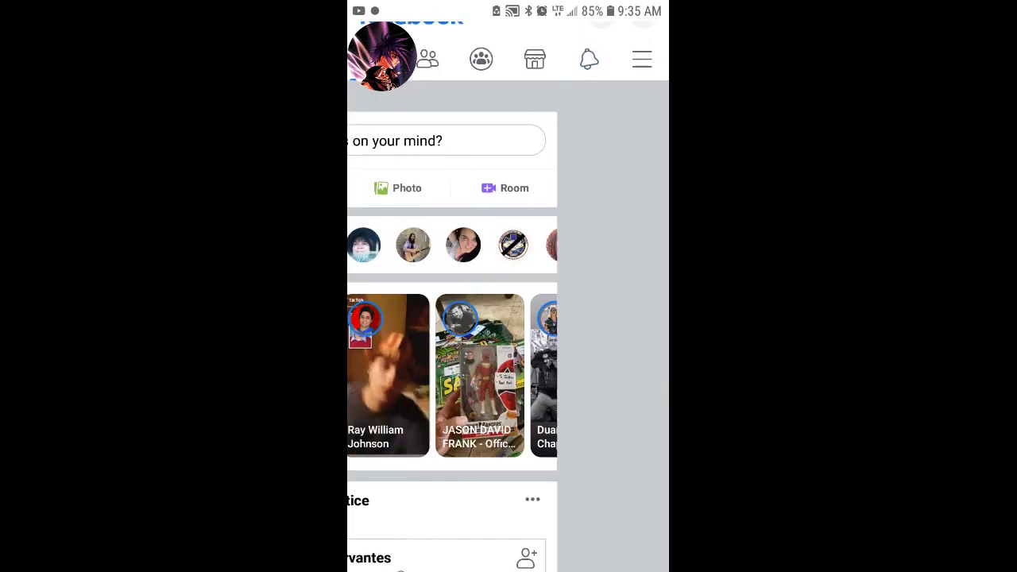
pyautogui.click(642, 44)
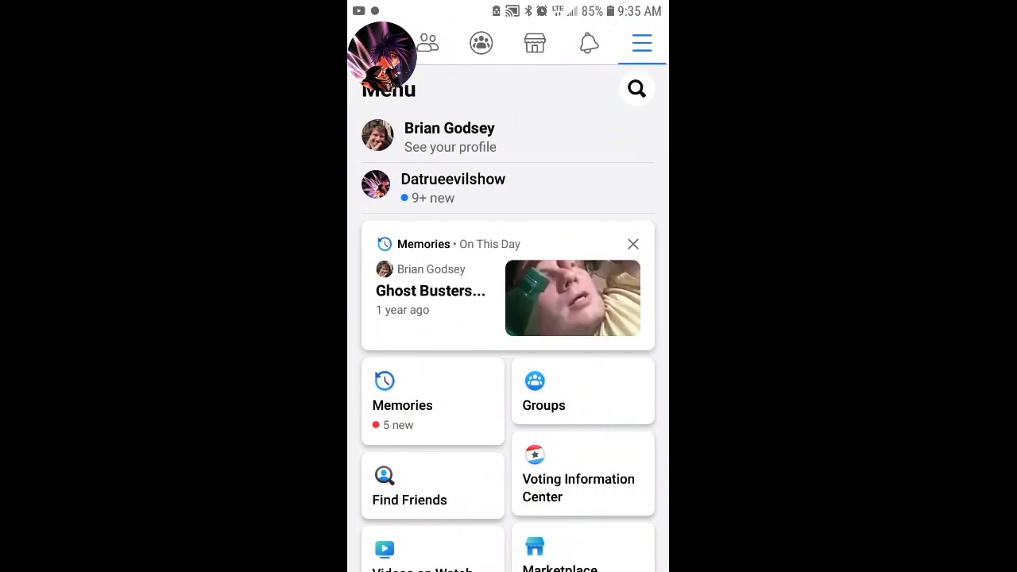
pyautogui.scroll(-3, 509, 318)
pyautogui.scroll(3, 509, 317)
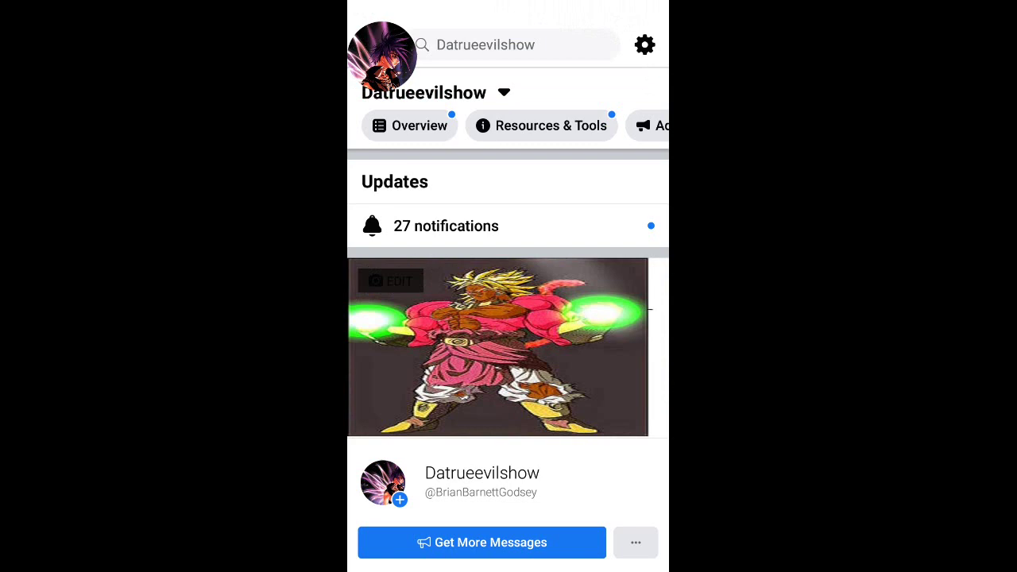
pyautogui.scroll(-6, 508, 357)
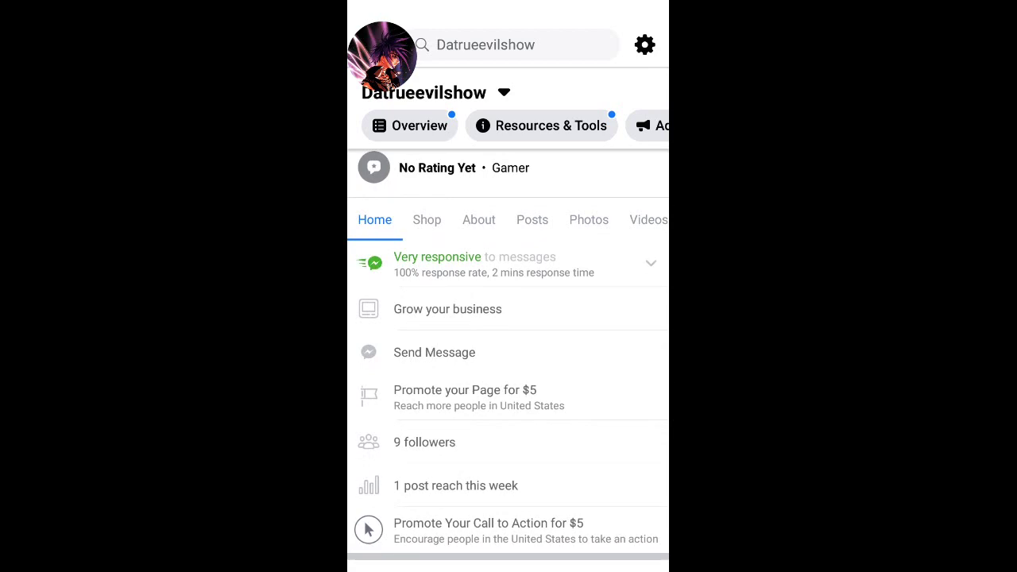
pyautogui.scroll(5, 508, 357)
pyautogui.scroll(-5, 508, 357)
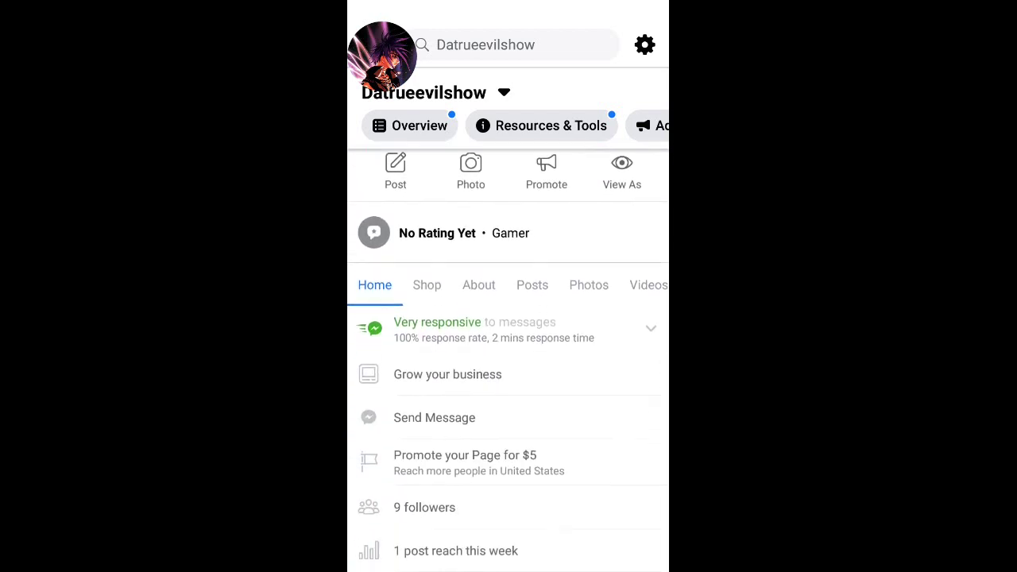
pyautogui.scroll(-1, 509, 357)
pyautogui.scroll(-3, 508, 357)
pyautogui.scroll(-3, 508, 357)
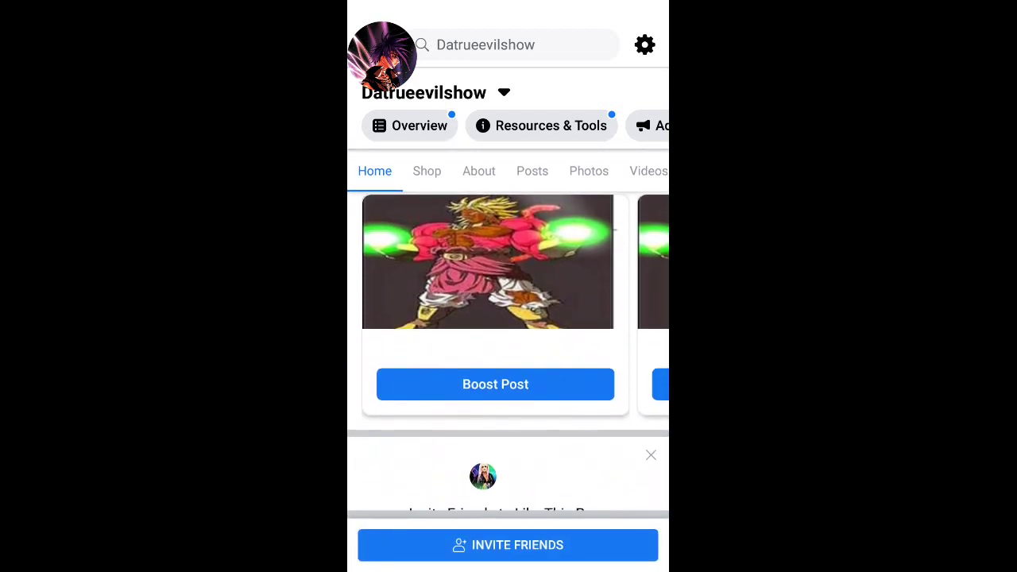
pyautogui.scroll(-2, 509, 357)
pyautogui.scroll(-2, 509, 358)
pyautogui.scroll(-2, 508, 358)
pyautogui.scroll(-2, 509, 357)
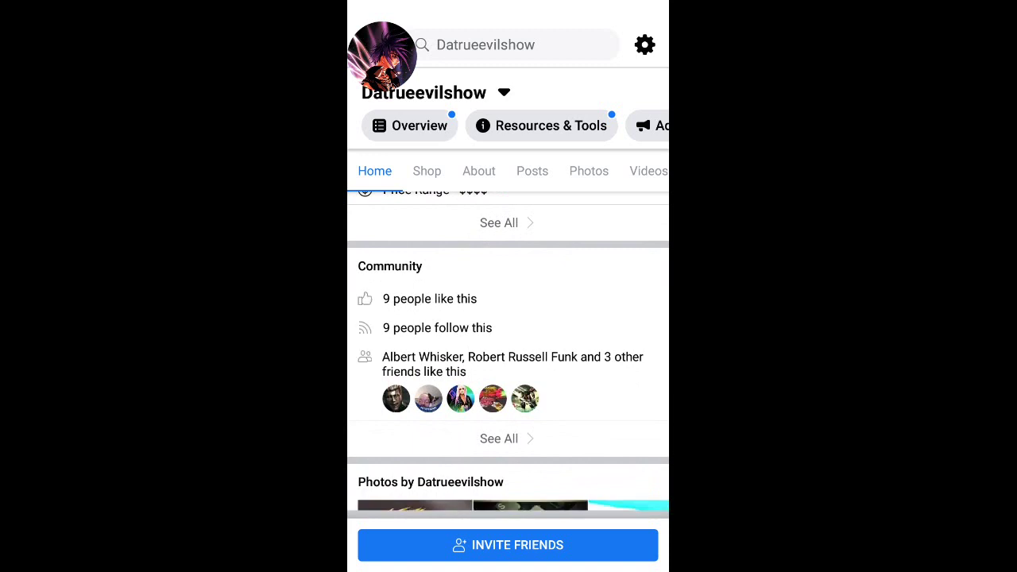
pyautogui.scroll(-3, 508, 358)
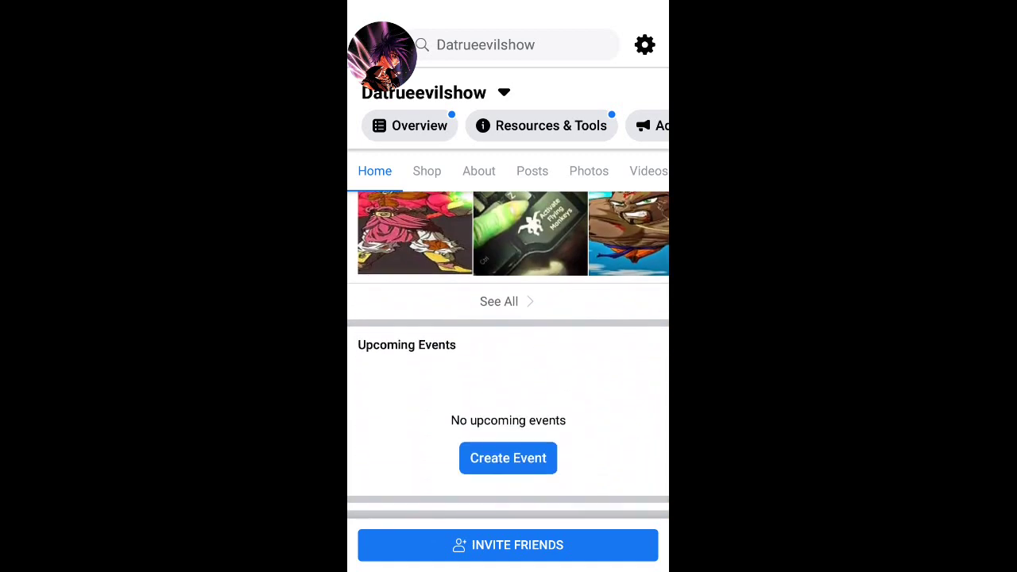
pyautogui.scroll(-2, 508, 358)
pyautogui.scroll(-3, 508, 357)
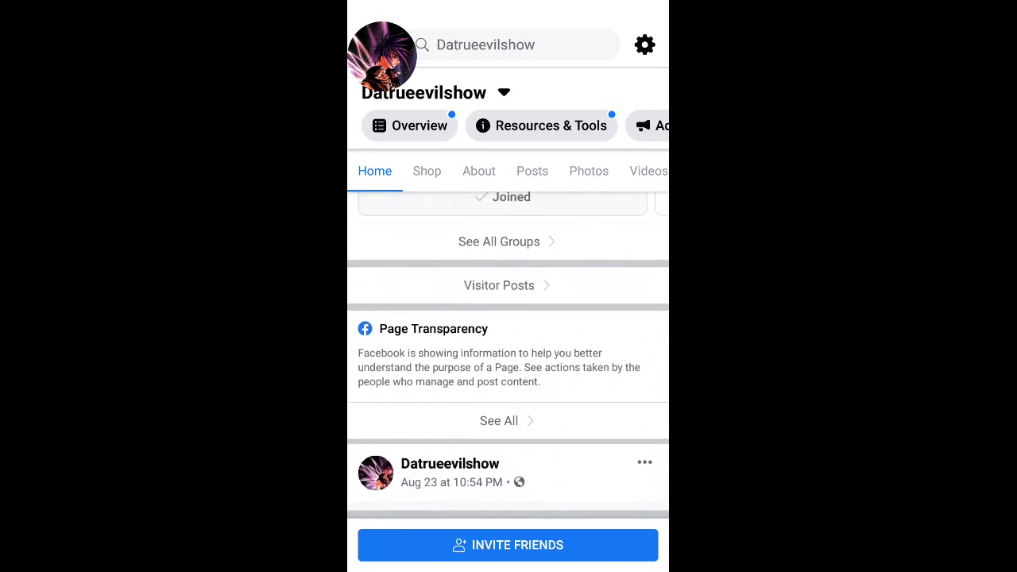
pyautogui.scroll(-3, 509, 357)
pyautogui.scroll(-2, 508, 358)
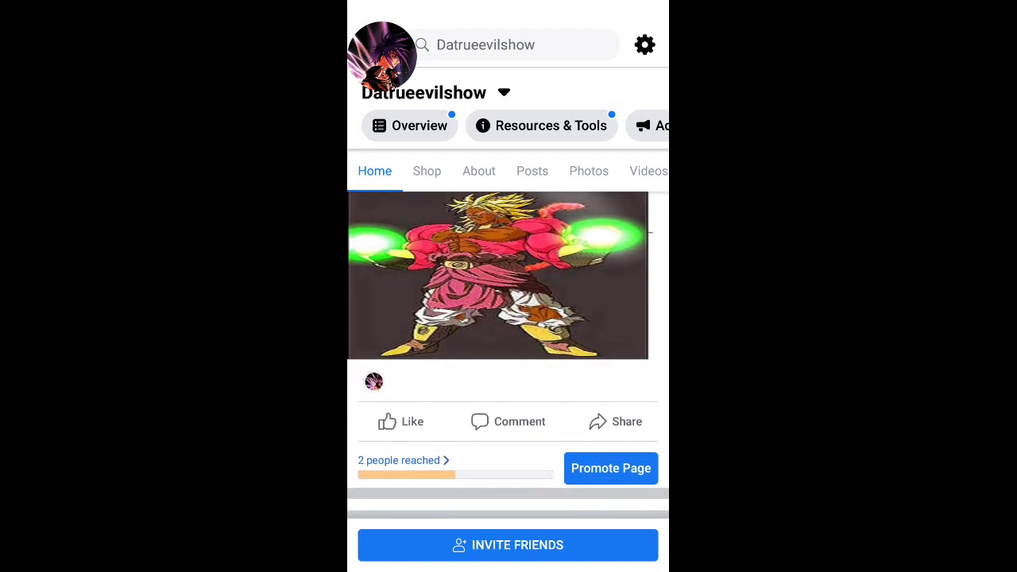
pyautogui.scroll(-3, 508, 358)
pyautogui.scroll(-1, 508, 358)
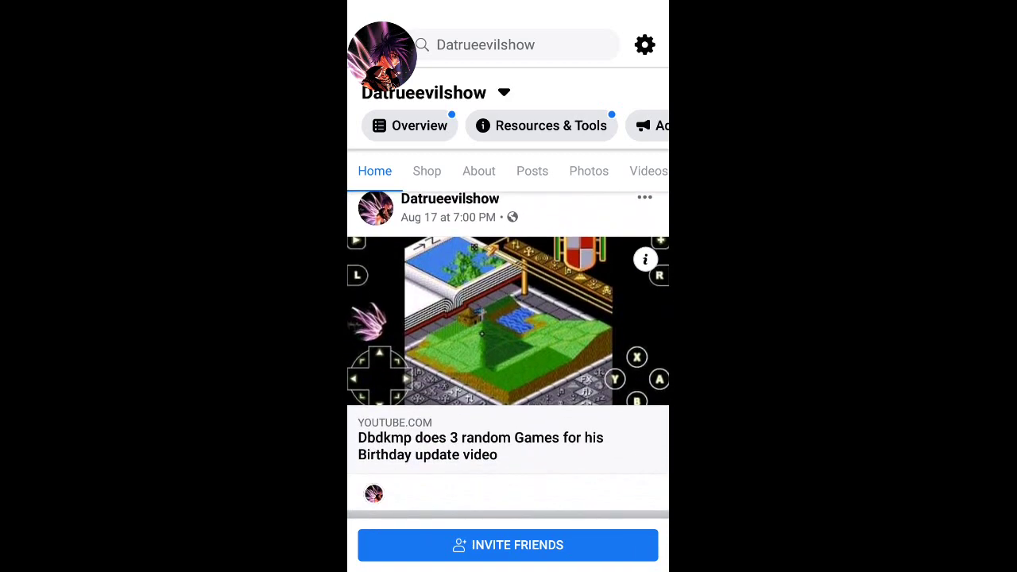
pyautogui.scroll(-5, 509, 357)
pyautogui.scroll(-3, 508, 358)
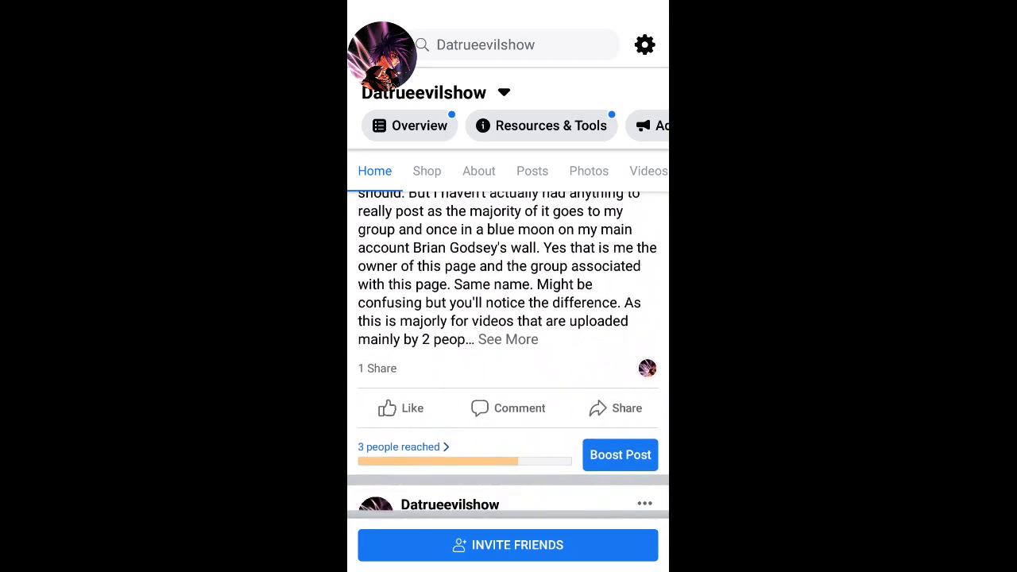
pyautogui.scroll(-5, 508, 357)
pyautogui.scroll(-3, 509, 357)
pyautogui.scroll(-1, 508, 357)
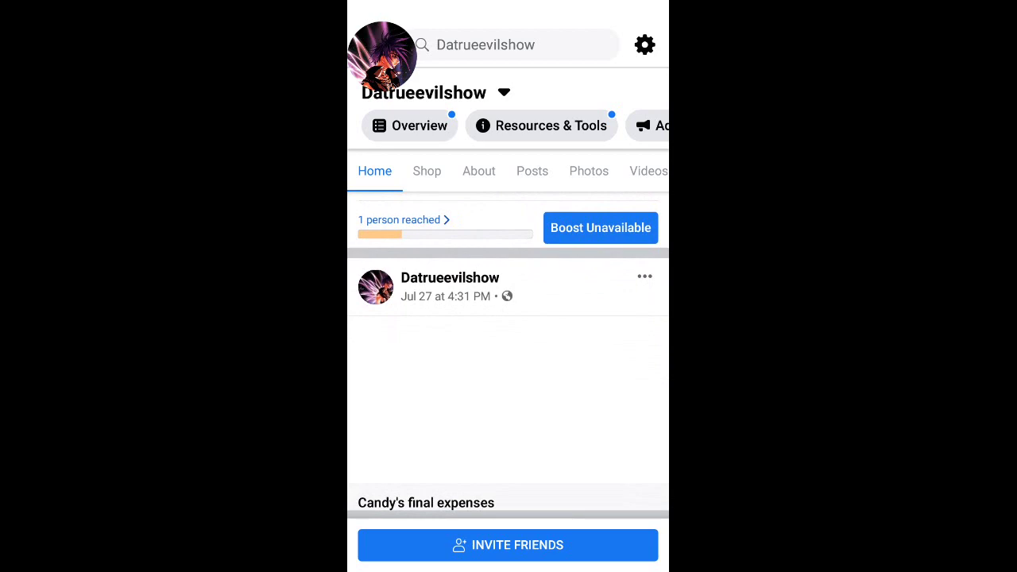
pyautogui.click(508, 413)
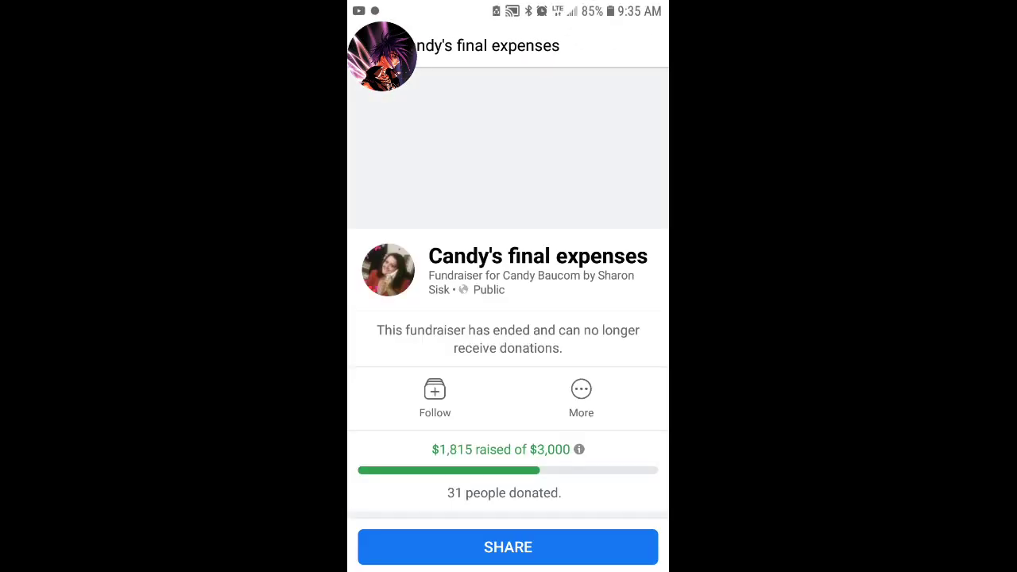
pyautogui.moveTo(508, 6)
pyautogui.mouseDown()
pyautogui.moveTo(508, 198)
pyautogui.moveTo(508, 32)
pyautogui.mouseUp()
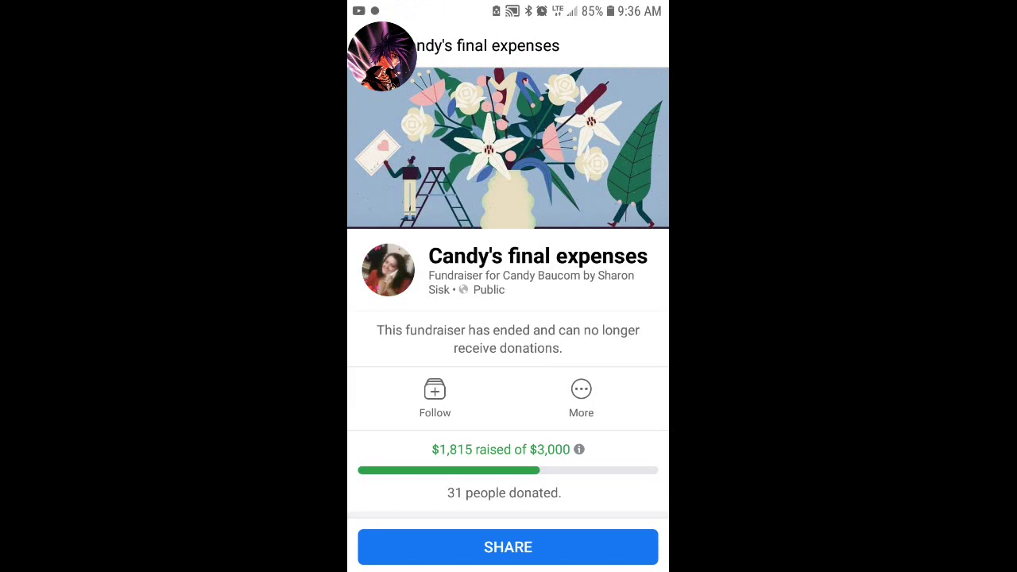
pyautogui.press('Escape')
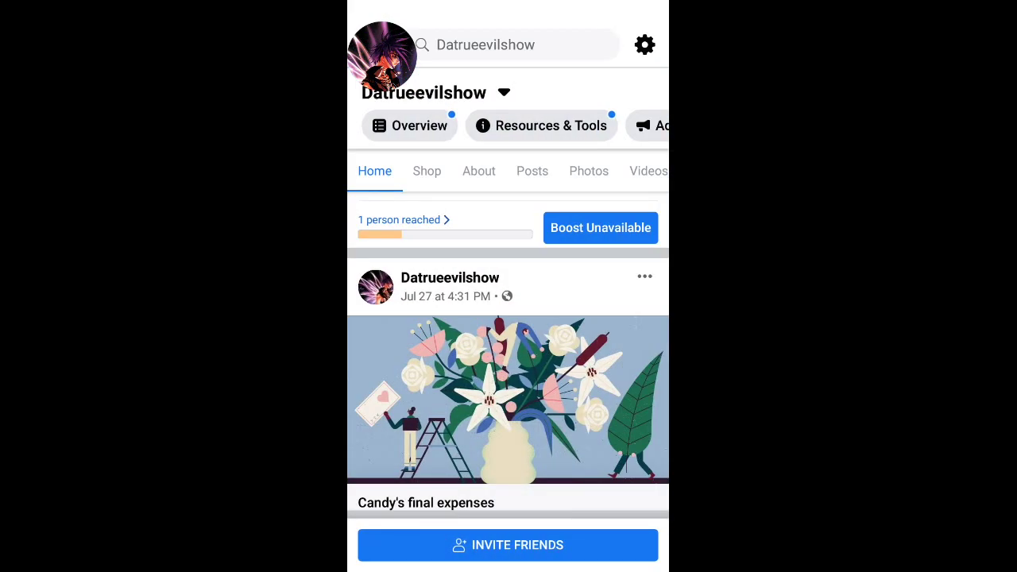
pyautogui.scroll(-3, 508, 333)
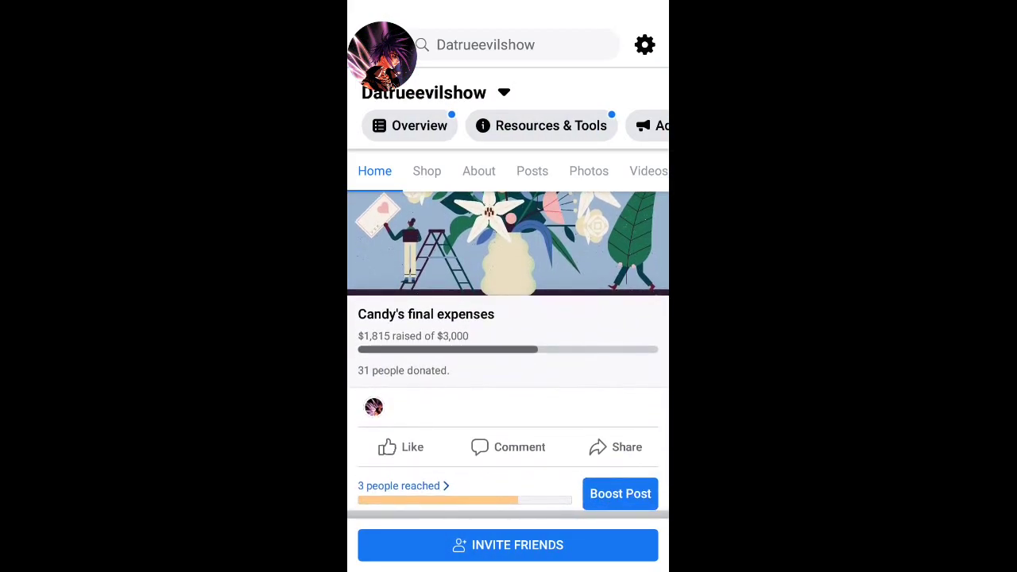
pyautogui.scroll(3, 509, 350)
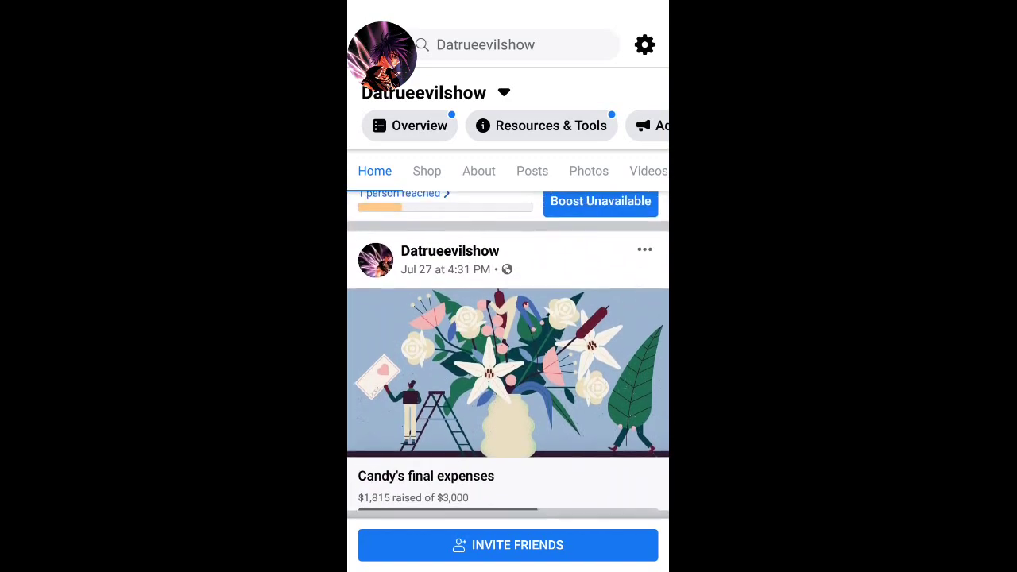
pyautogui.scroll(-2, 508, 350)
pyautogui.scroll(-2, 509, 350)
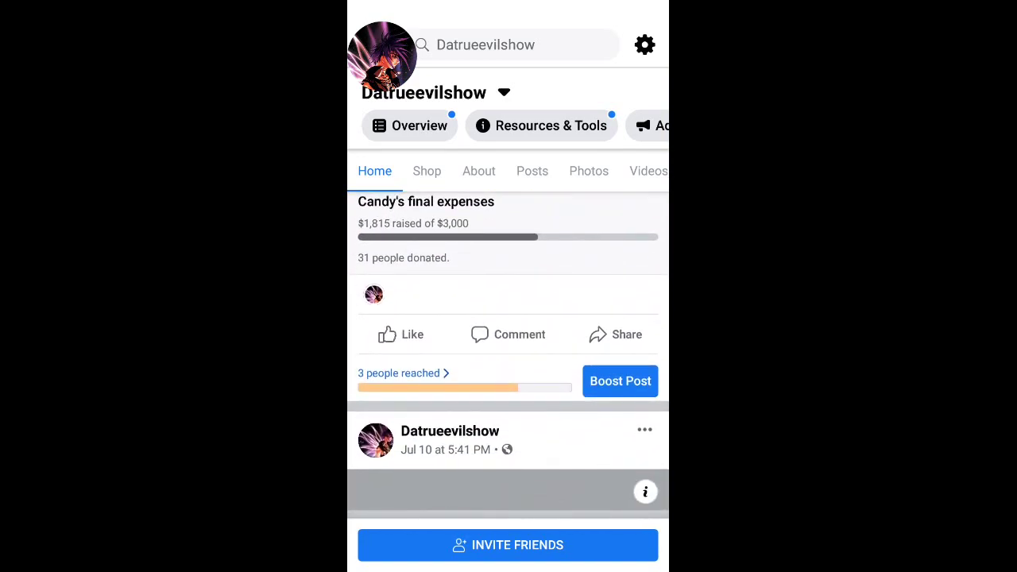
pyautogui.scroll(-4, 509, 349)
pyautogui.scroll(-3, 509, 350)
pyautogui.scroll(-5, 508, 351)
pyautogui.scroll(-5, 507, 351)
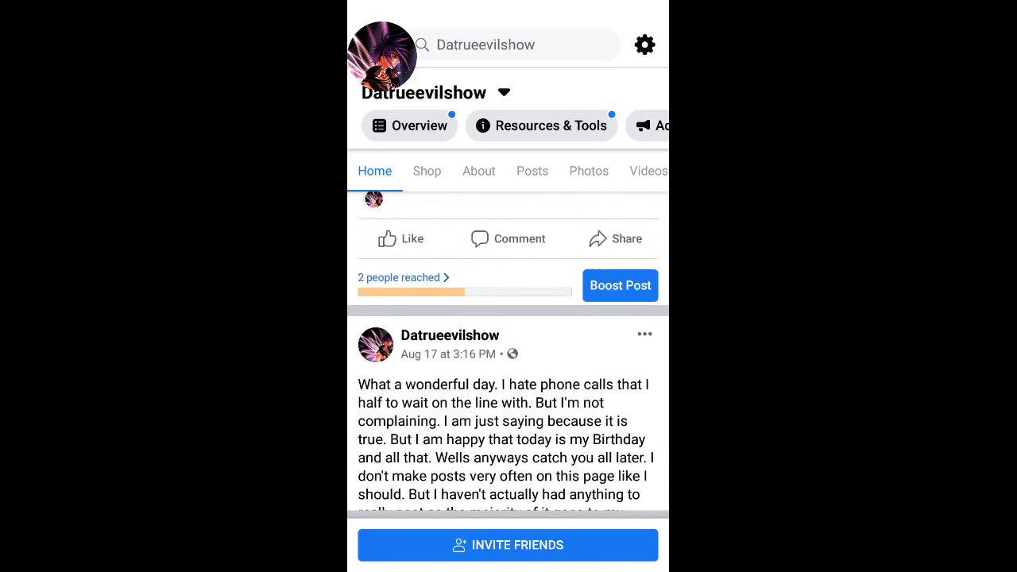
pyautogui.scroll(-5, 507, 351)
pyautogui.scroll(1, 507, 351)
# Pull down the phone's notification shade over the Datrueevilshow Page.
pyautogui.moveTo(381, 55); pyautogui.dragTo(386, 340)
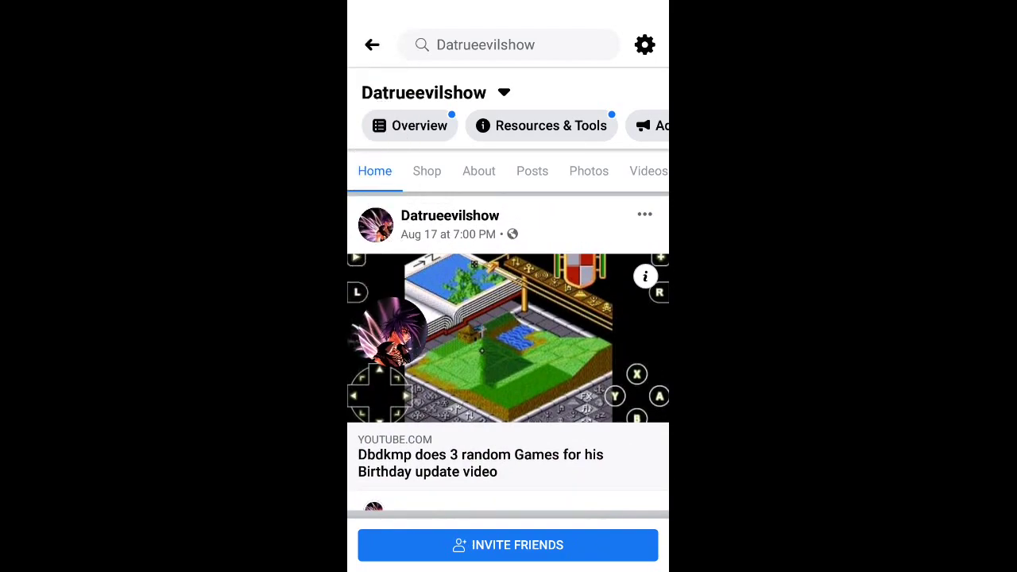
pyautogui.moveTo(508, 4)
pyautogui.mouseDown()
pyautogui.moveTo(508, 302)
pyautogui.moveTo(508, 16)
pyautogui.mouseUp()
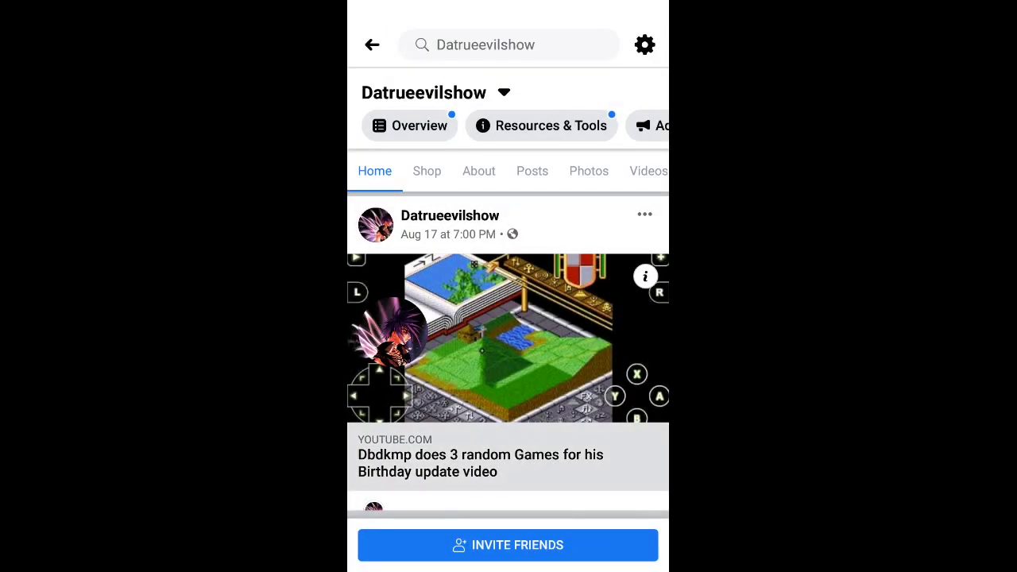
pyautogui.scroll(3, 508, 349)
pyautogui.scroll(3, 508, 350)
pyautogui.scroll(5, 508, 350)
pyautogui.scroll(5, 509, 349)
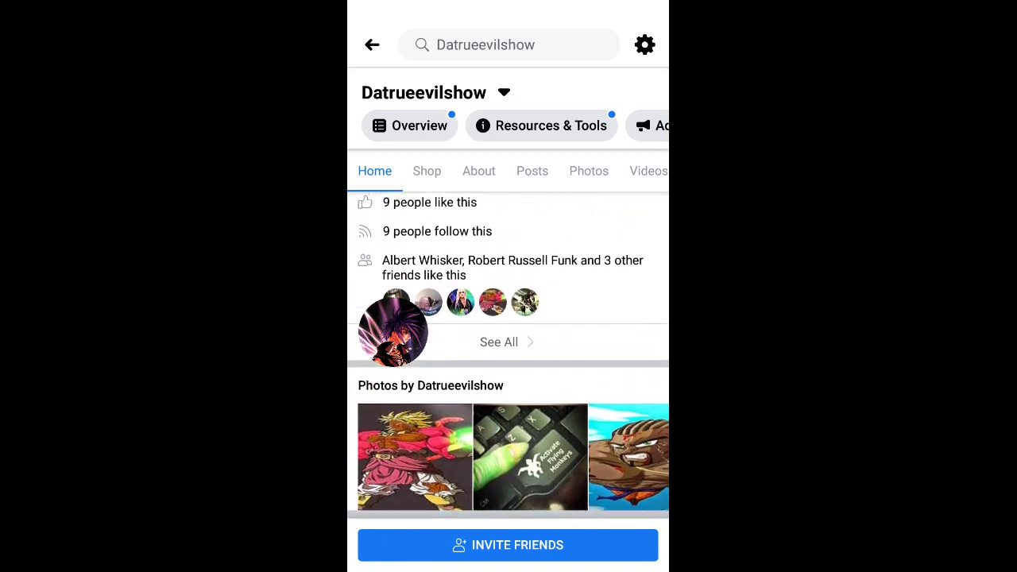
pyautogui.scroll(1, 508, 350)
# Browse the Page's Videos, Reviews (no rating) and Events (none) tabs, then open Overview.
pyautogui.click(648, 171)
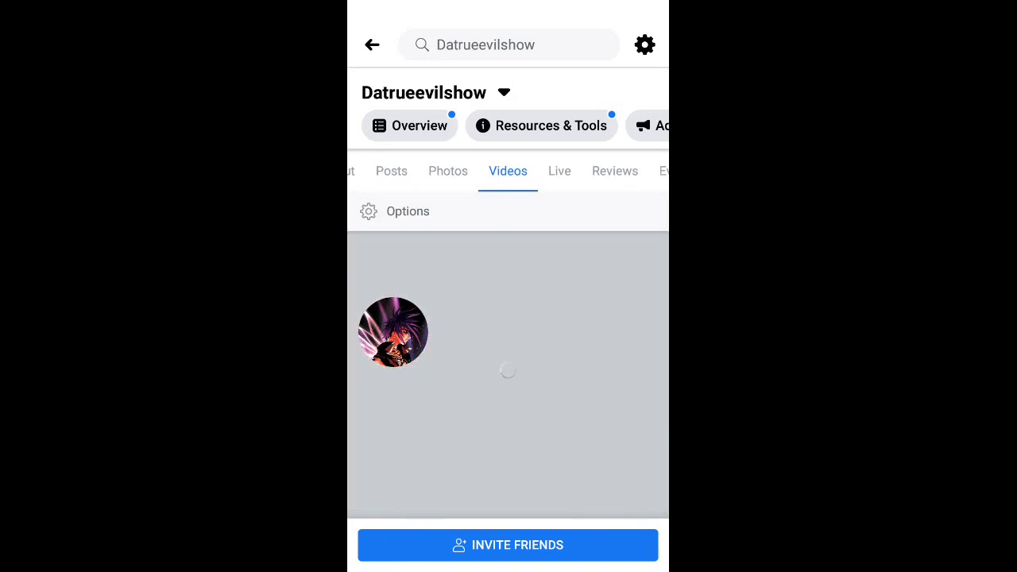
pyautogui.click(615, 170)
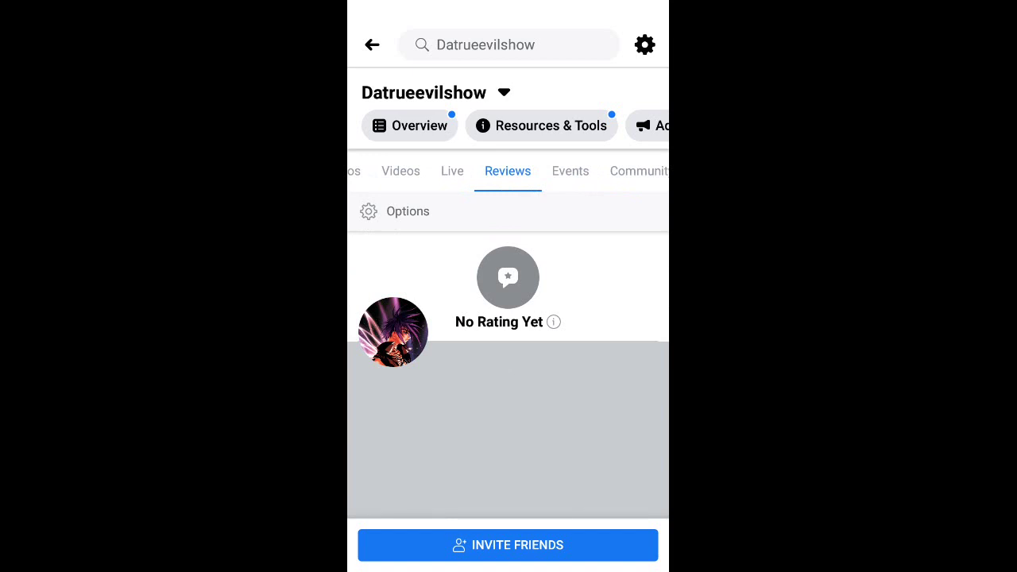
pyautogui.click(570, 171)
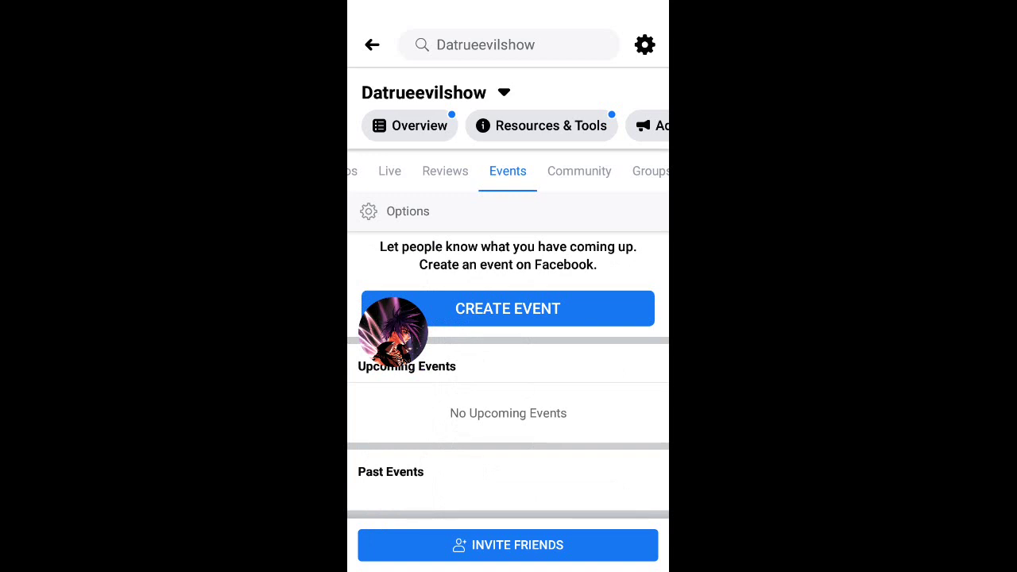
pyautogui.moveTo(604, 170); pyautogui.dragTo(413, 170)
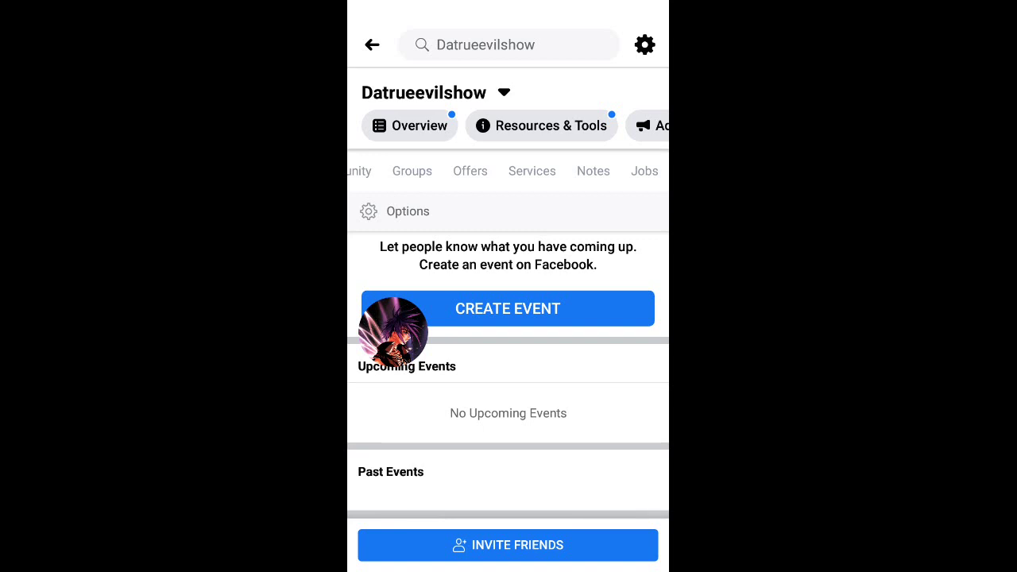
pyautogui.click(409, 126)
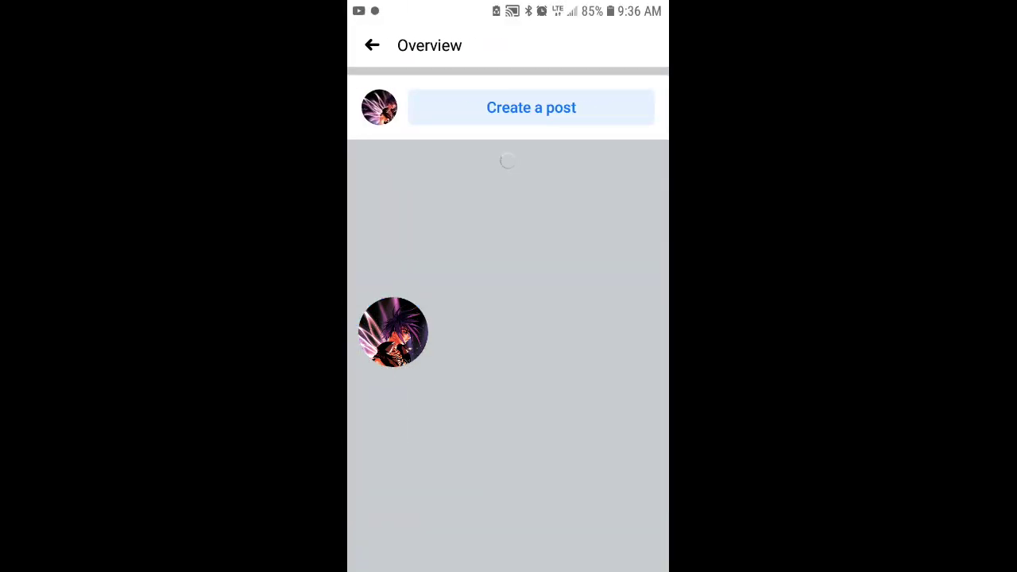
# Back out of Overview to the main menu and reopen the Datrueevilshow Page.
pyautogui.click(371, 45)
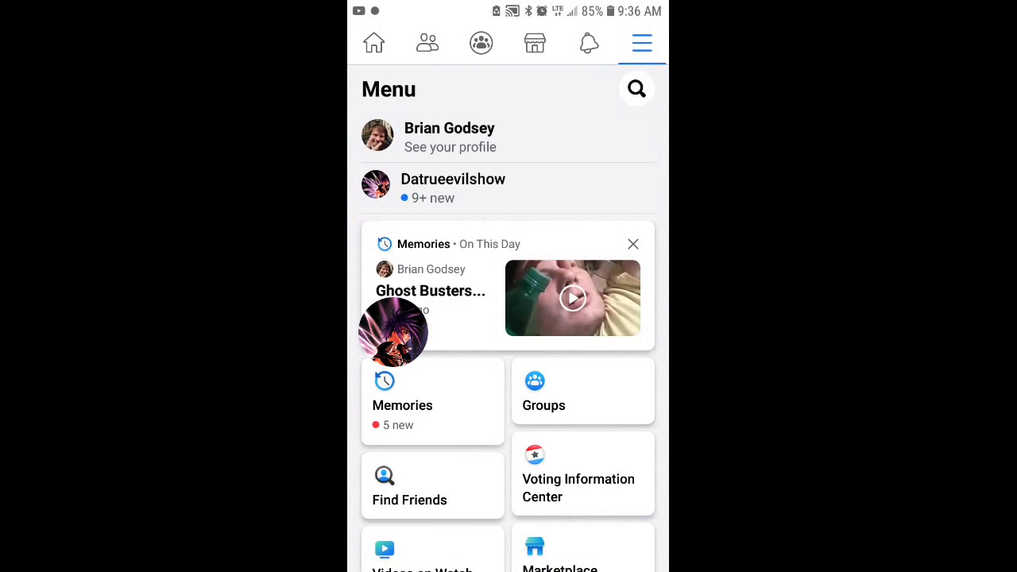
pyautogui.moveTo(393, 332)
pyautogui.mouseDown()
pyautogui.moveTo(397, 374)
pyautogui.moveTo(433, 292)
pyautogui.mouseUp()
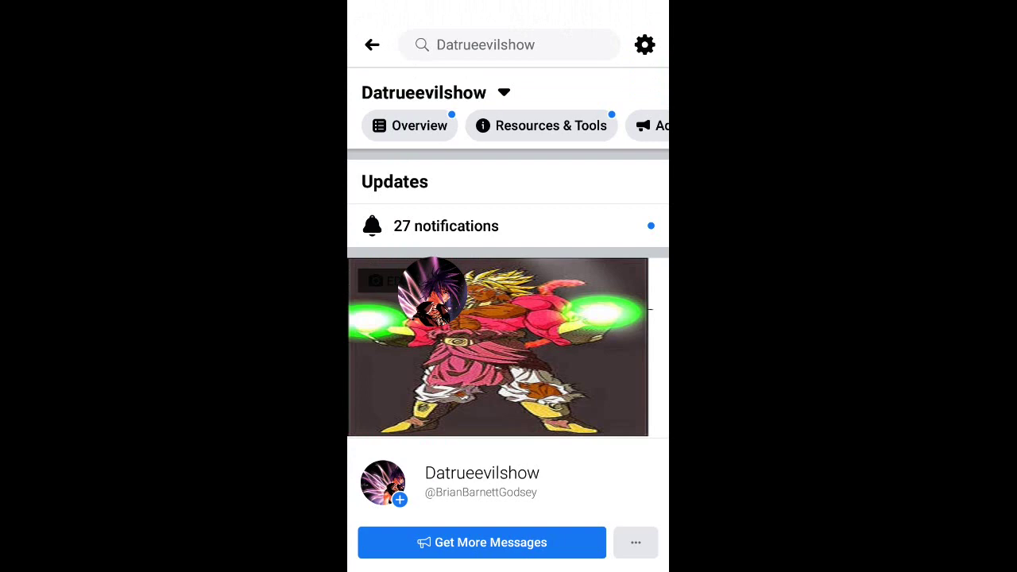
# Follow Business Resources, read the Black-owned business grants card, and return to the Page.
pyautogui.click(550, 125)
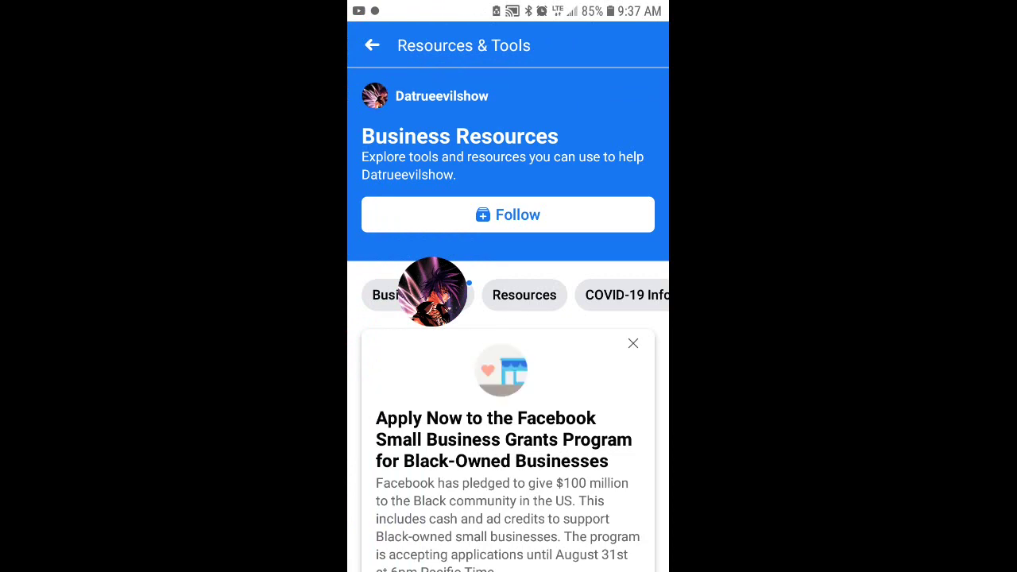
pyautogui.click(507, 215)
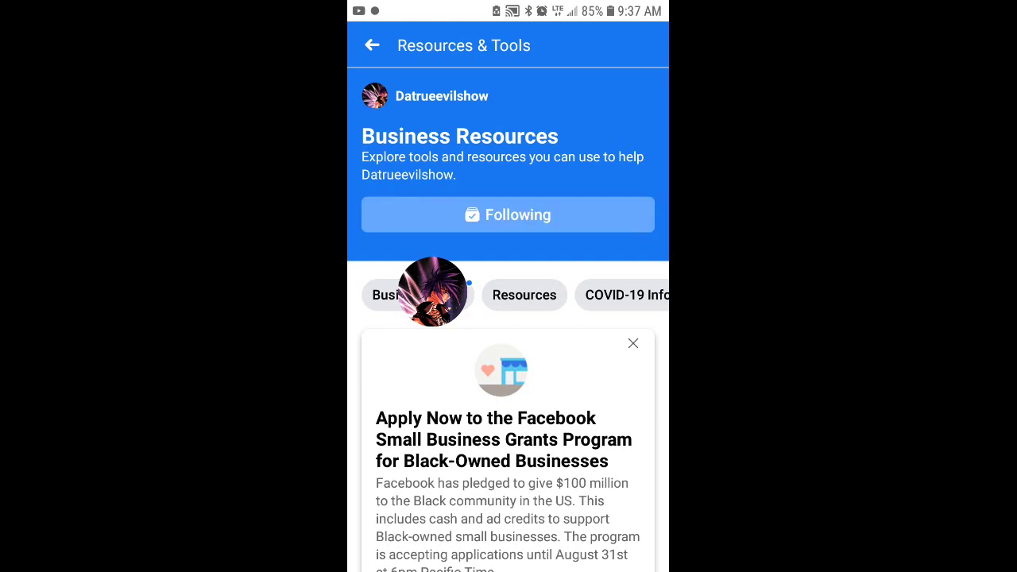
pyautogui.scroll(-3, 507, 358)
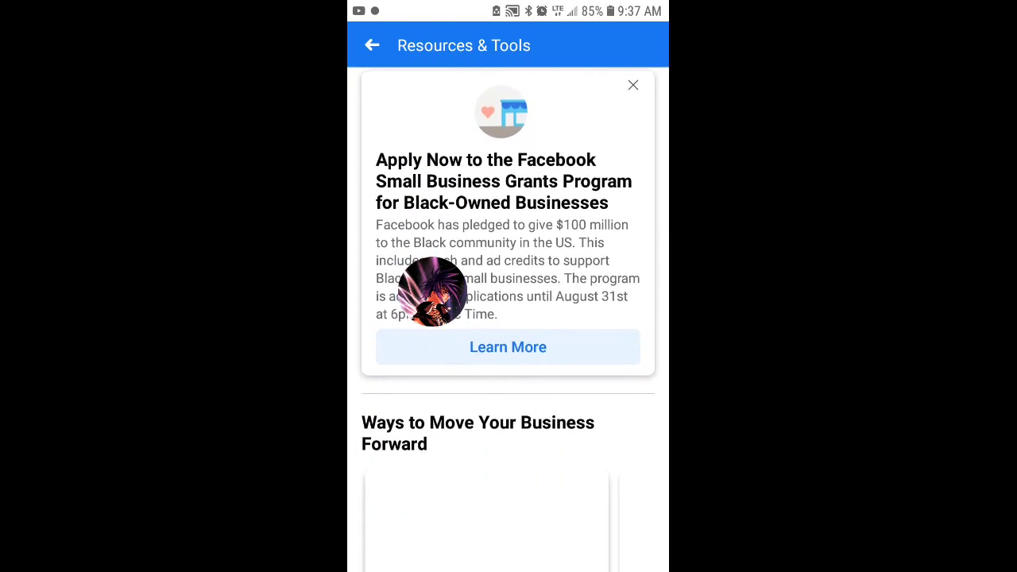
pyautogui.scroll(-1, 508, 317)
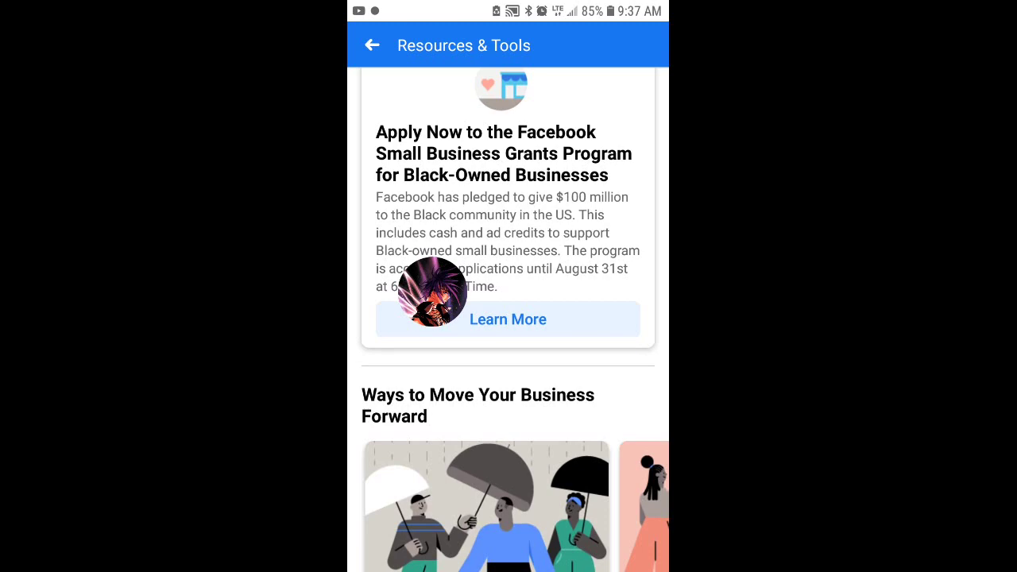
pyautogui.scroll(-2, 509, 317)
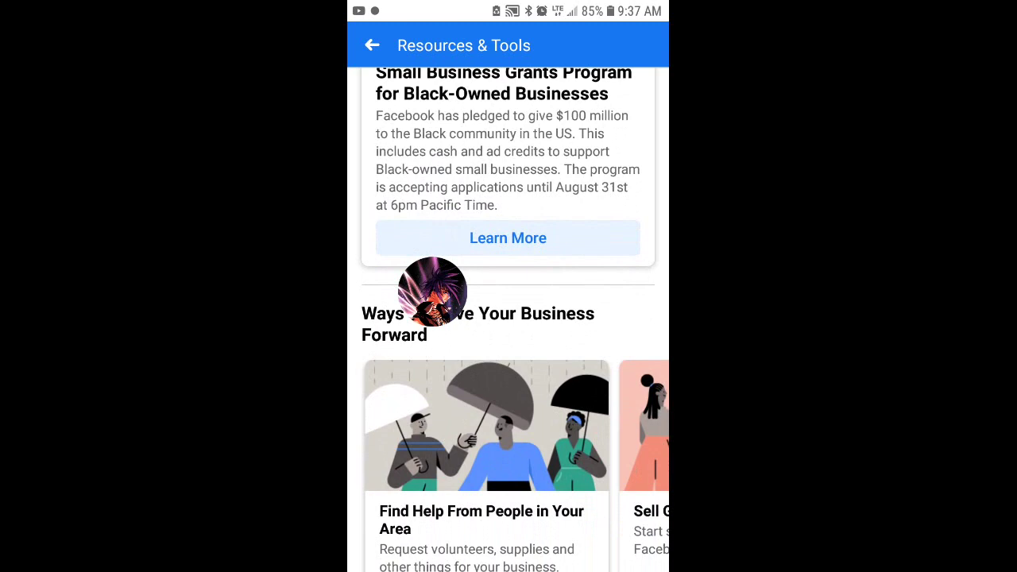
pyautogui.scroll(3, 508, 318)
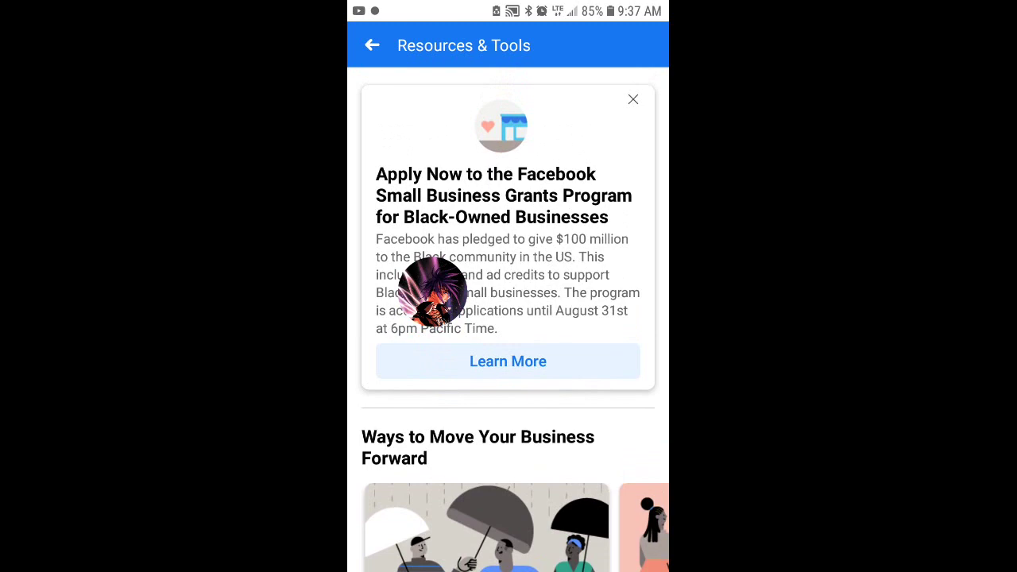
pyautogui.scroll(-2, 509, 318)
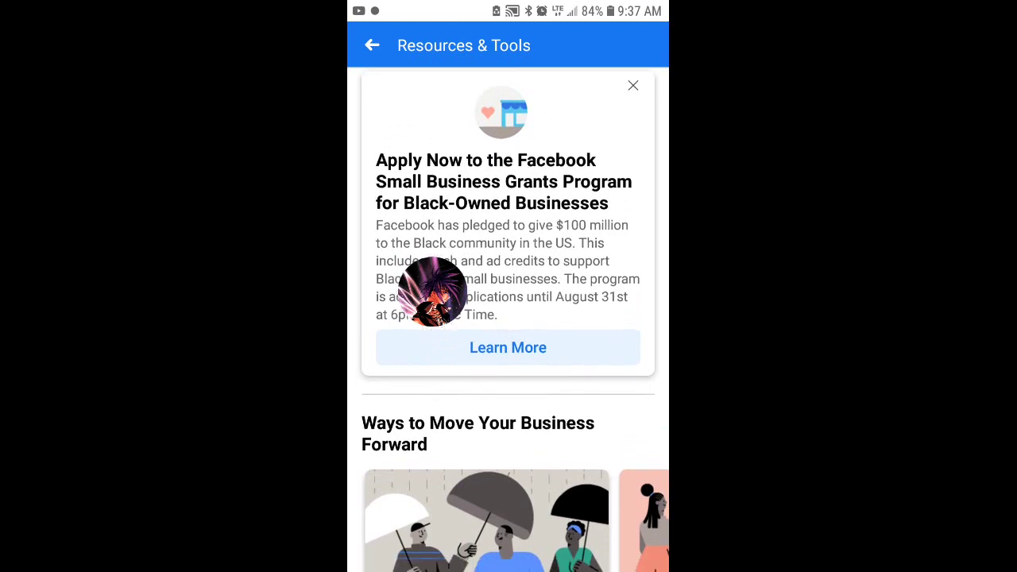
pyautogui.scroll(1, 509, 318)
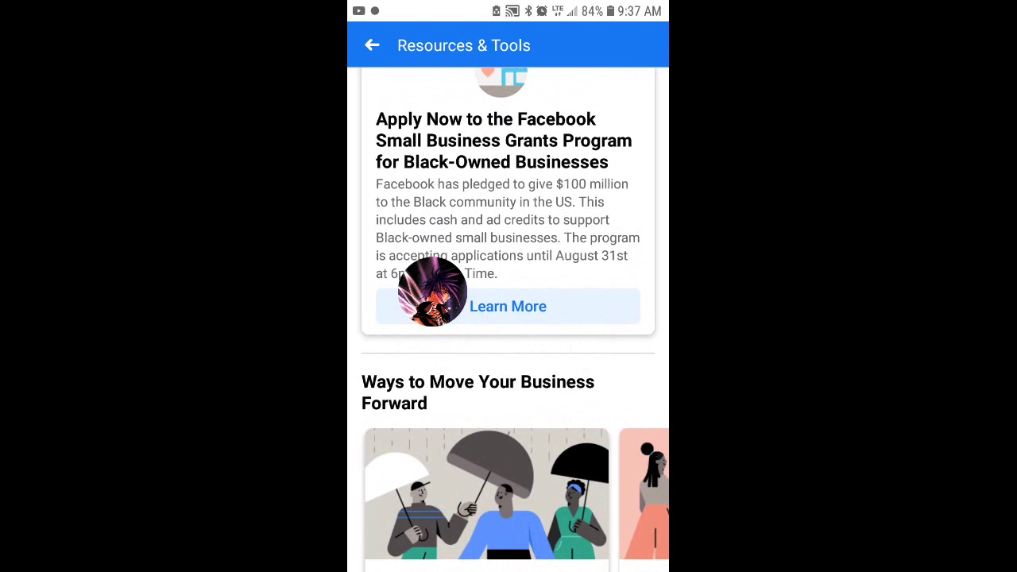
pyautogui.click(371, 45)
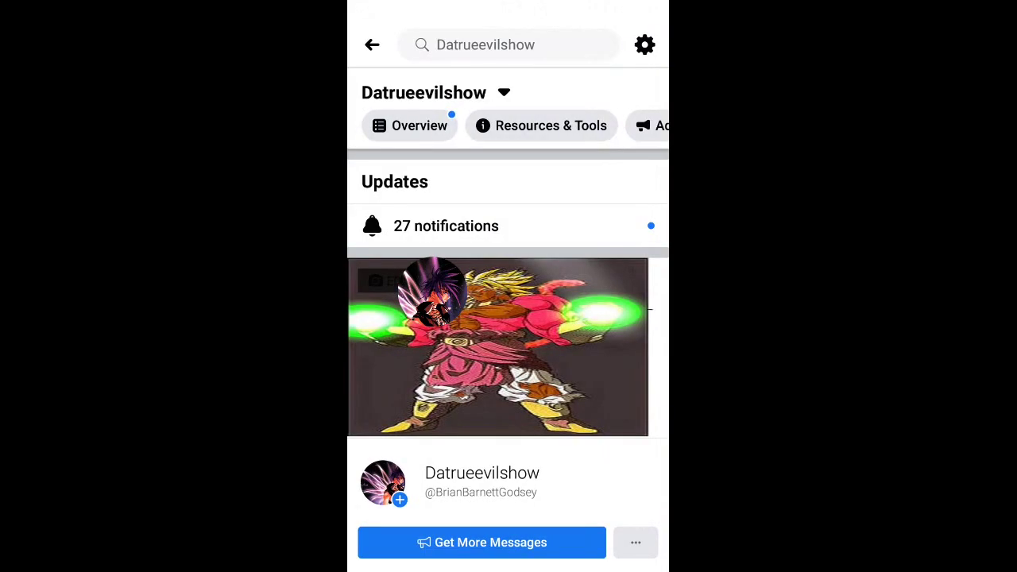
pyautogui.scroll(-5, 507, 354)
pyautogui.scroll(6, 508, 353)
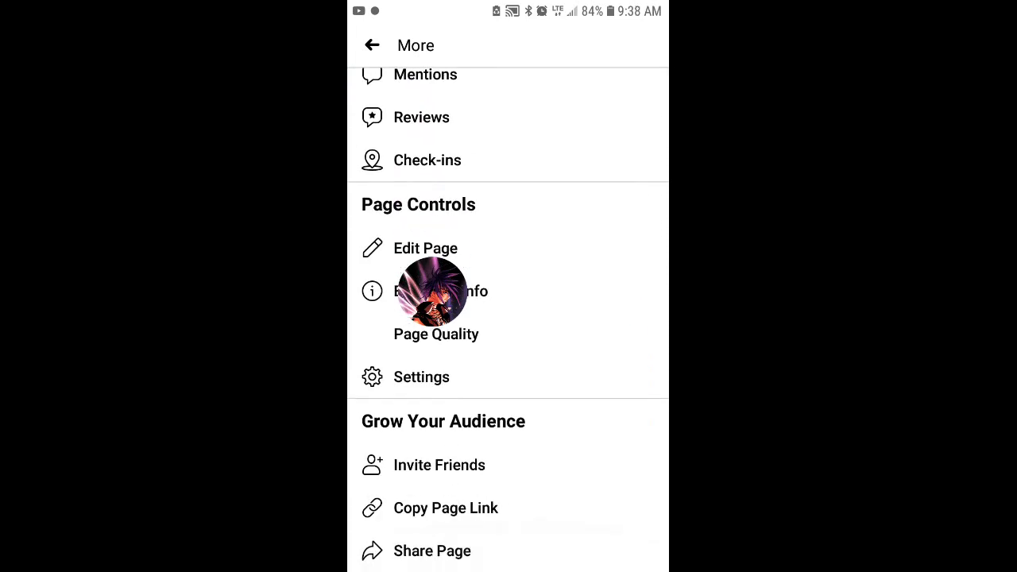
# Back out of the Page's More list and show Facebook's main menu.
pyautogui.click(371, 45)
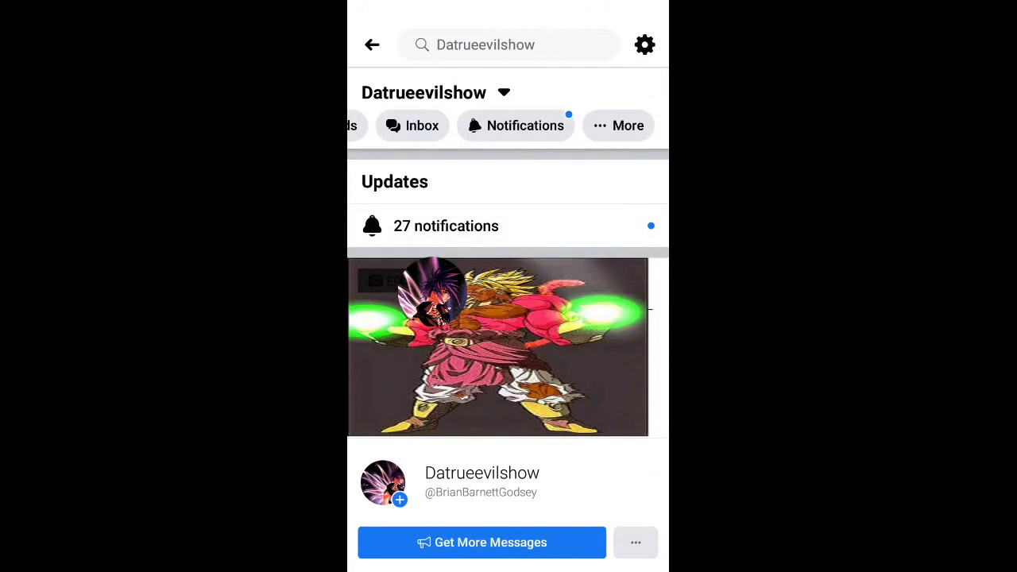
pyautogui.click(371, 45)
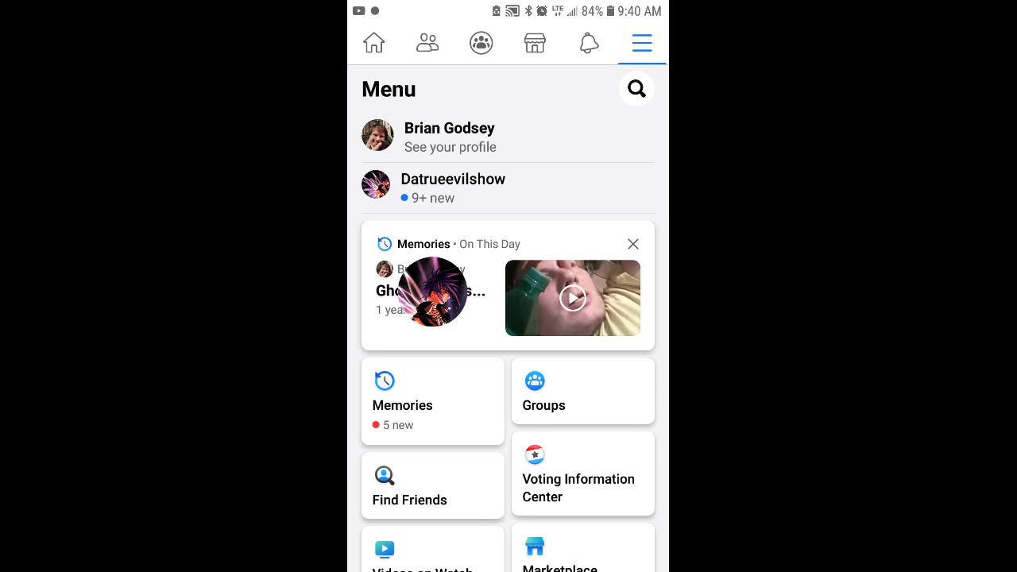
pyautogui.press('XF86AudioRaiseVolume')
pyautogui.scroll(-1, 507, 318)
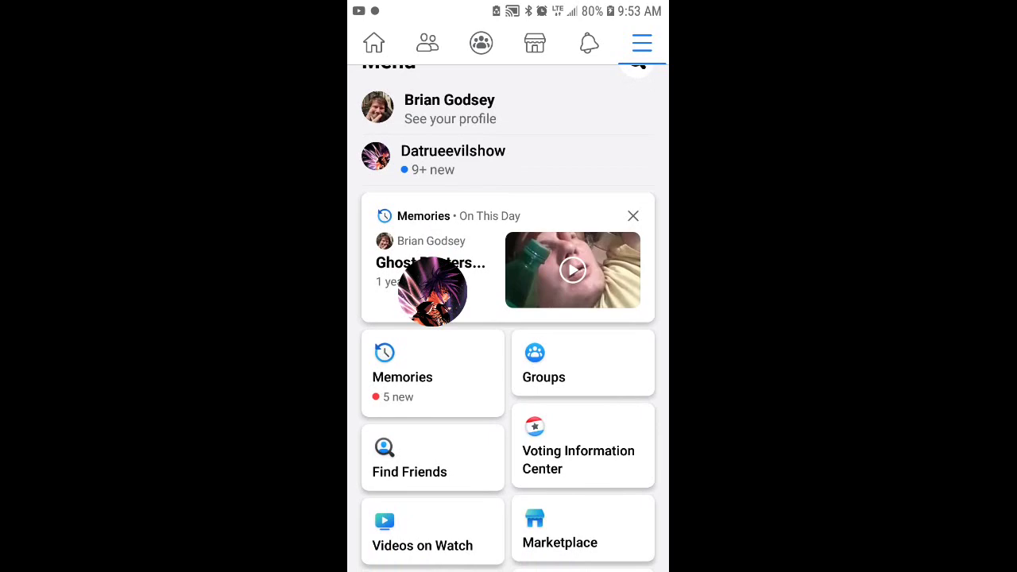
# Go to the home screen and start a Google search for 'how', then erase it.
pyautogui.press('Home')
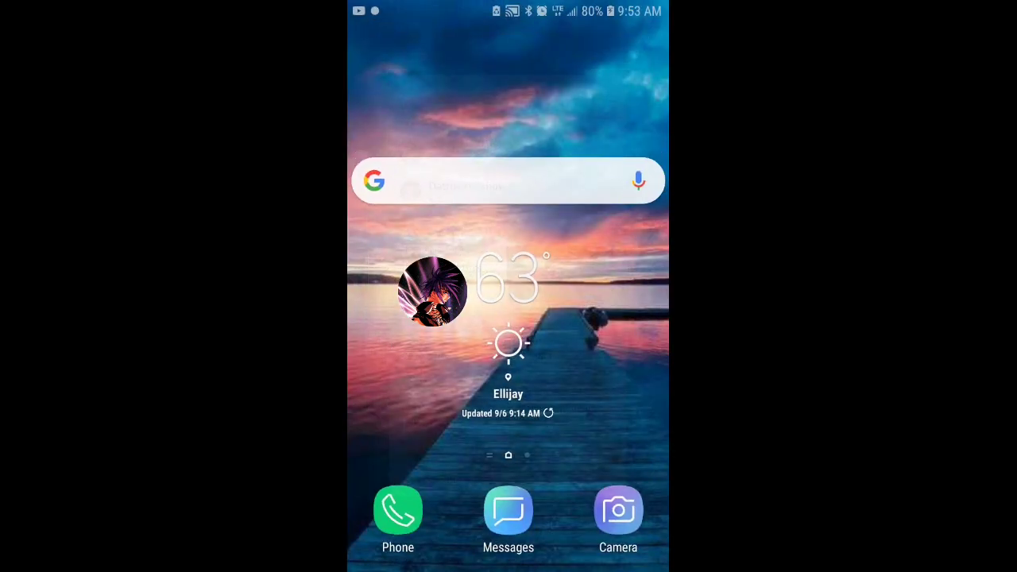
pyautogui.moveTo(508, 444); pyautogui.dragTo(508, 198)
pyautogui.press('Home')
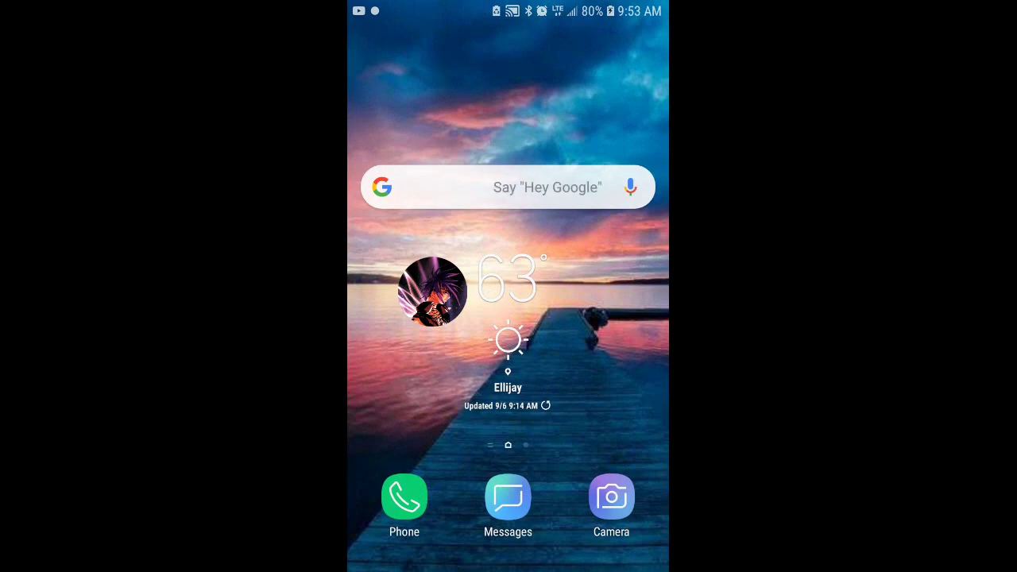
pyautogui.click(508, 186)
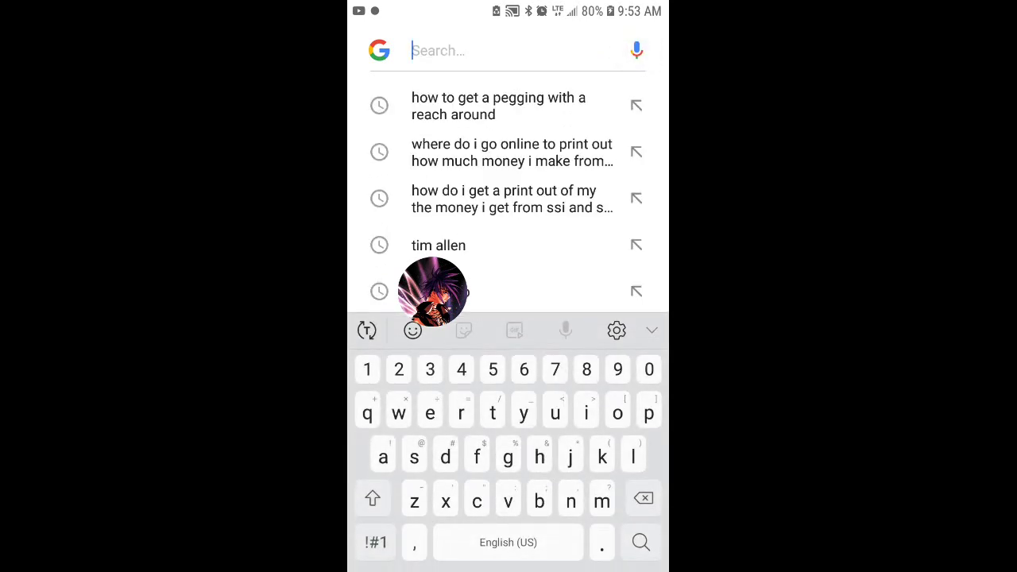
pyautogui.write('how')
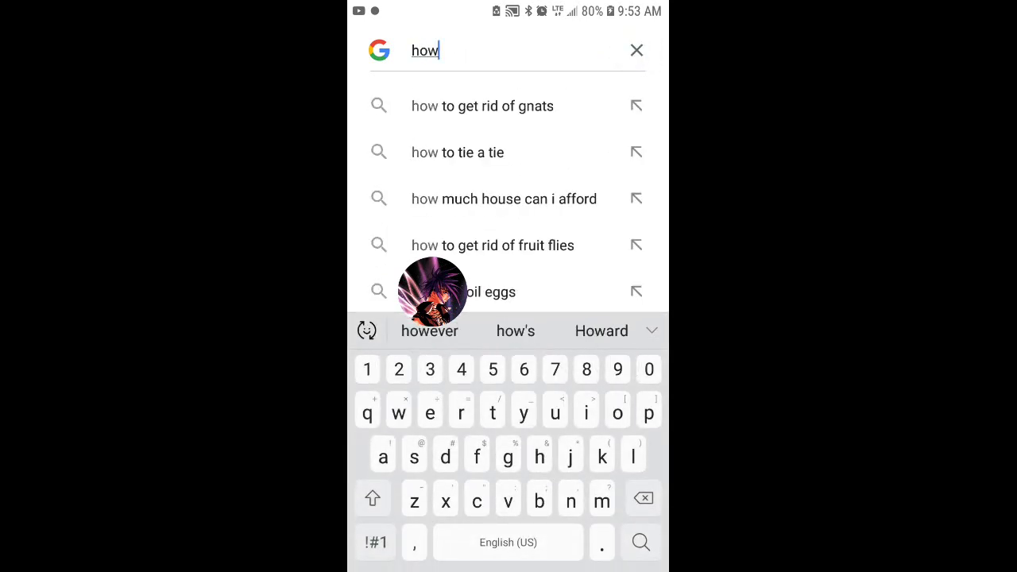
pyautogui.press('BackSpace')
pyautogui.press('BackSpace')
pyautogui.press('BackSpace')
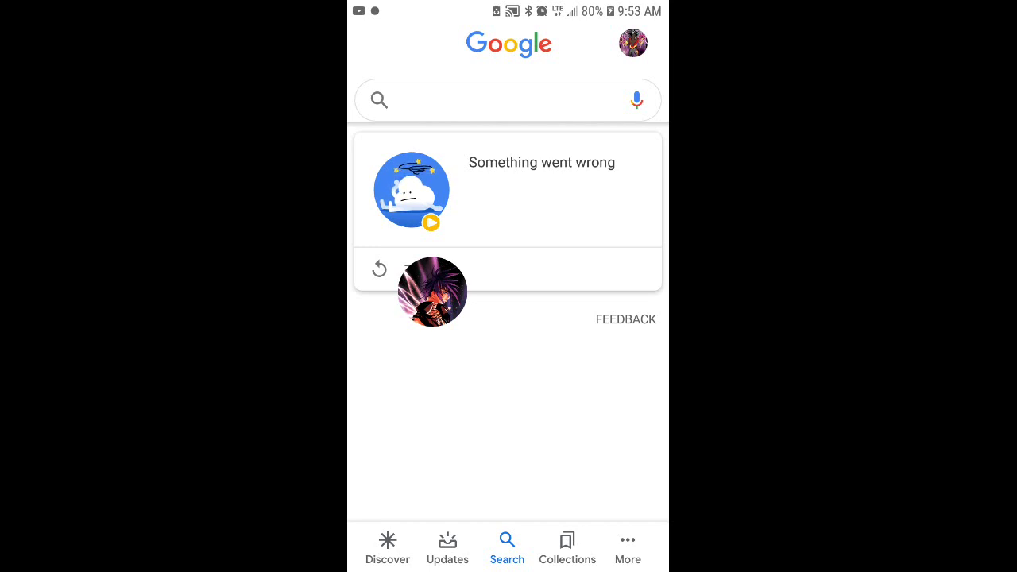
# Swipe Google away in Recents, reopen Facebook, and glance at phone notifications.
pyautogui.hotkey('alt', 'Tab')
pyautogui.moveTo(445, 508); pyautogui.dragTo(651, 508)
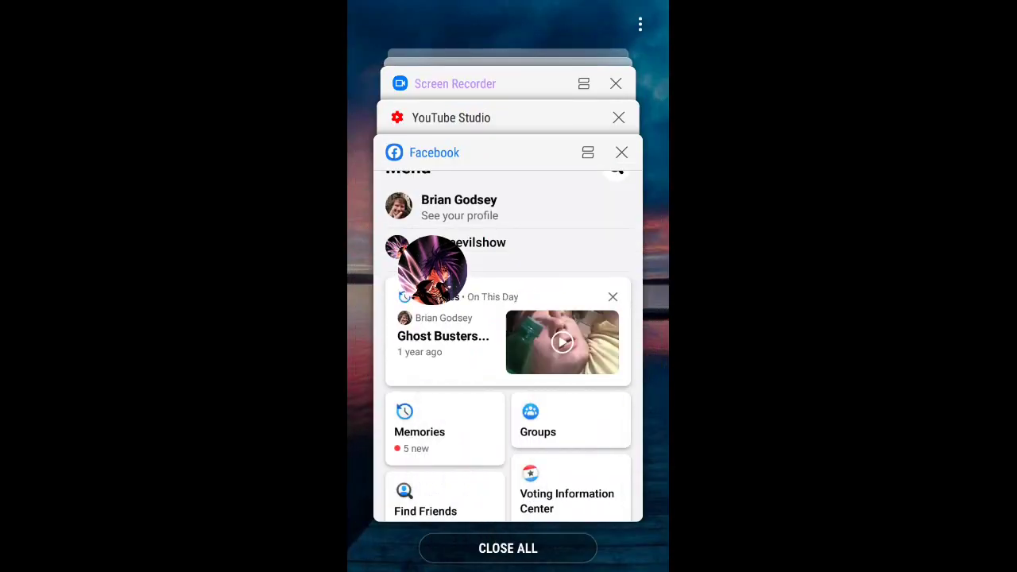
pyautogui.scroll(5, 509, 317)
pyautogui.scroll(-5, 509, 318)
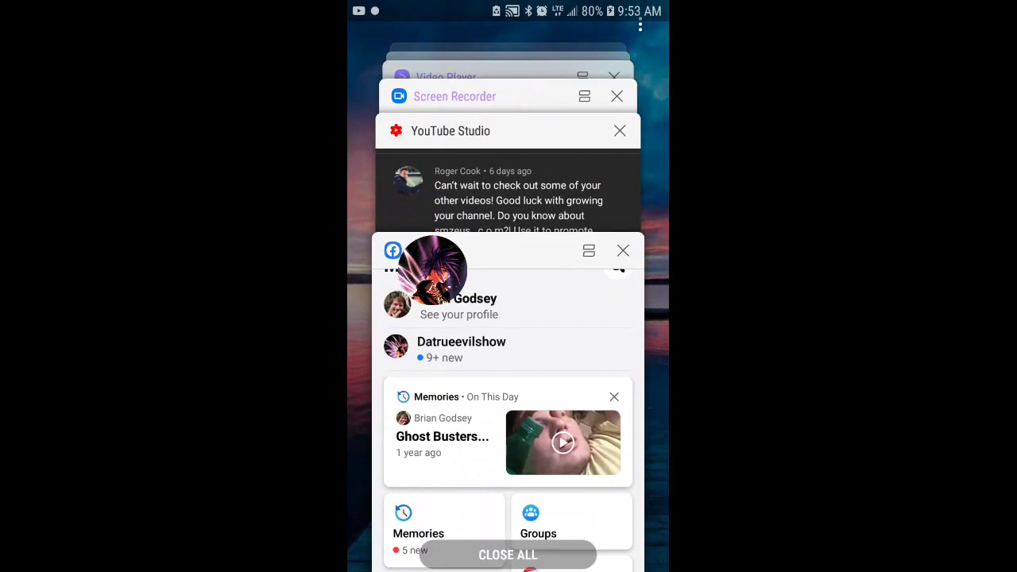
pyautogui.click(509, 222)
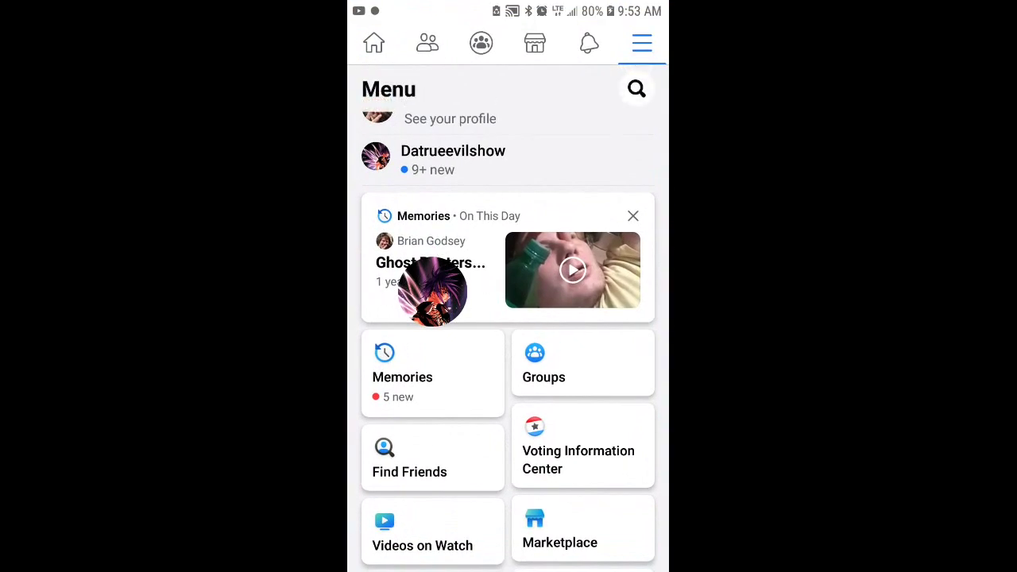
pyautogui.moveTo(508, 4); pyautogui.dragTo(508, 318)
pyautogui.moveTo(509, 437); pyautogui.dragTo(508, 119)
# Launch Camera from the home screen and dismiss the SD card storage warning.
pyautogui.press('Home')
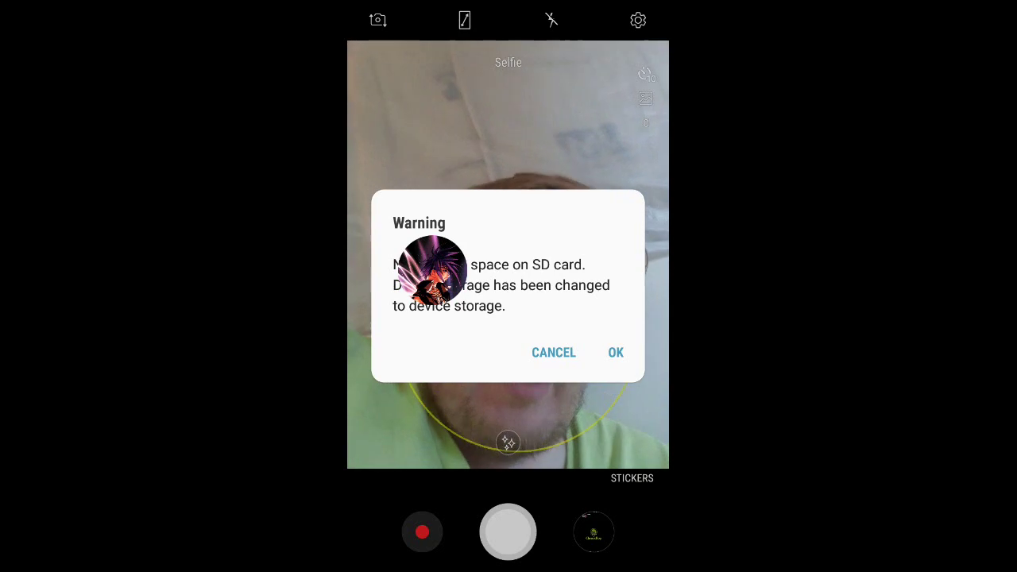
pyautogui.click(616, 352)
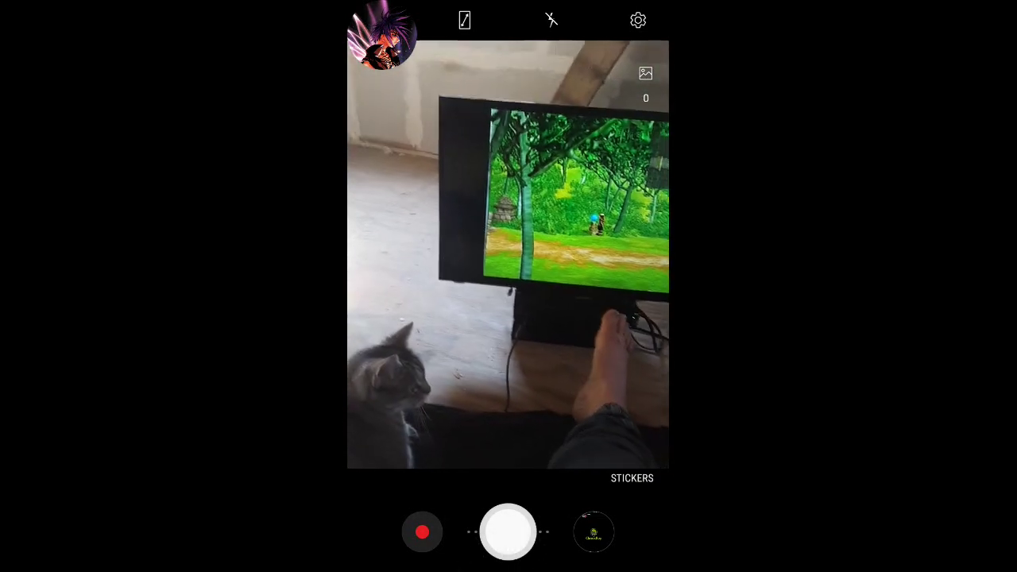
# Leave the camera for the home screen and show the app drawer's second page of apps.
pyautogui.press('Home')
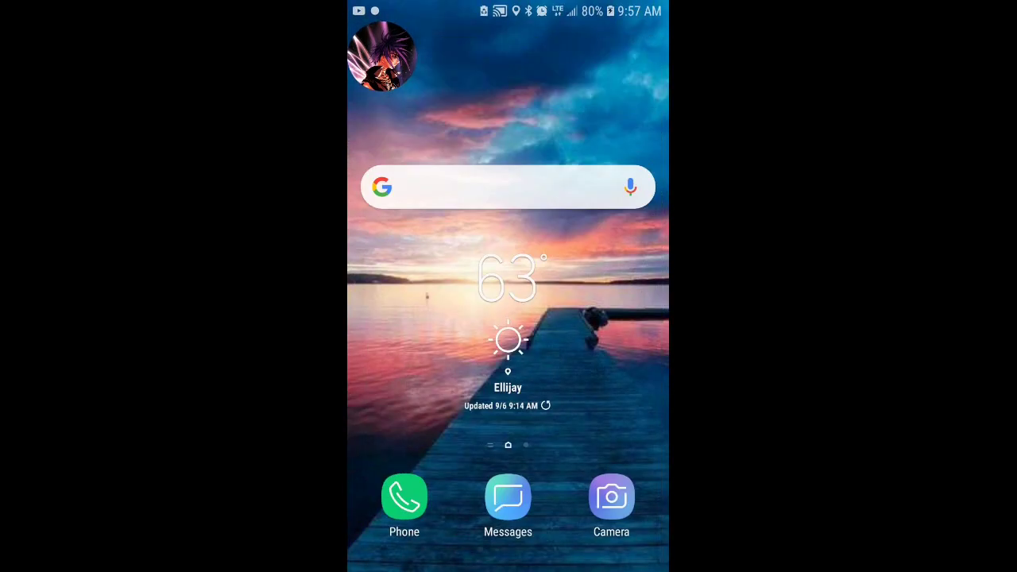
pyautogui.moveTo(508, 437); pyautogui.dragTo(508, 199)
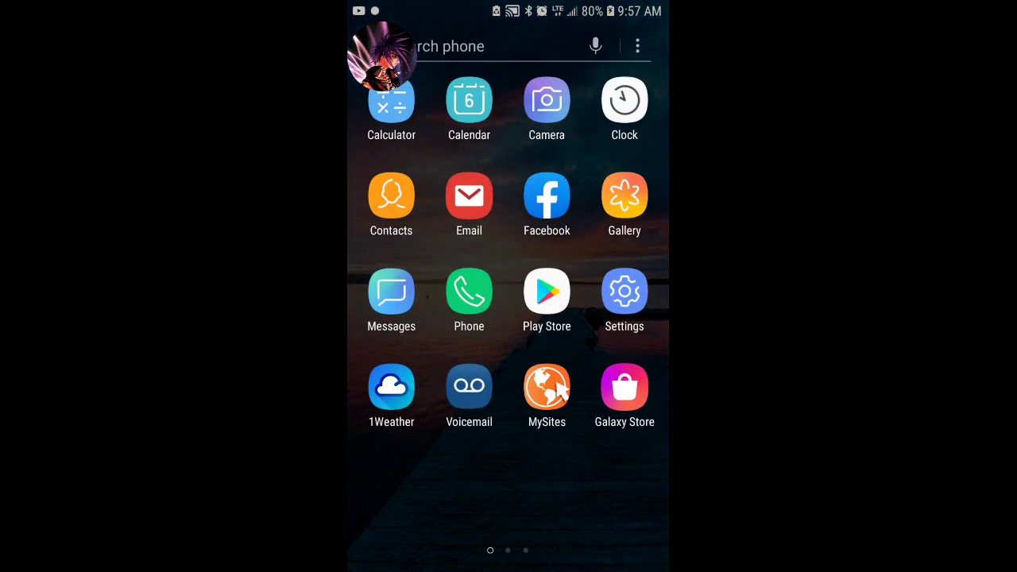
pyautogui.moveTo(620, 317); pyautogui.dragTo(398, 317)
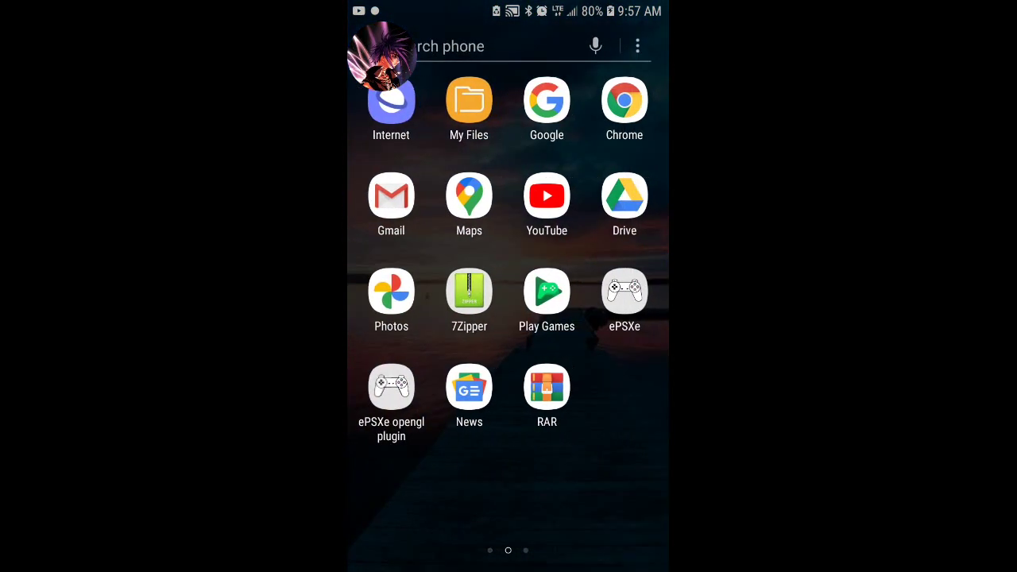